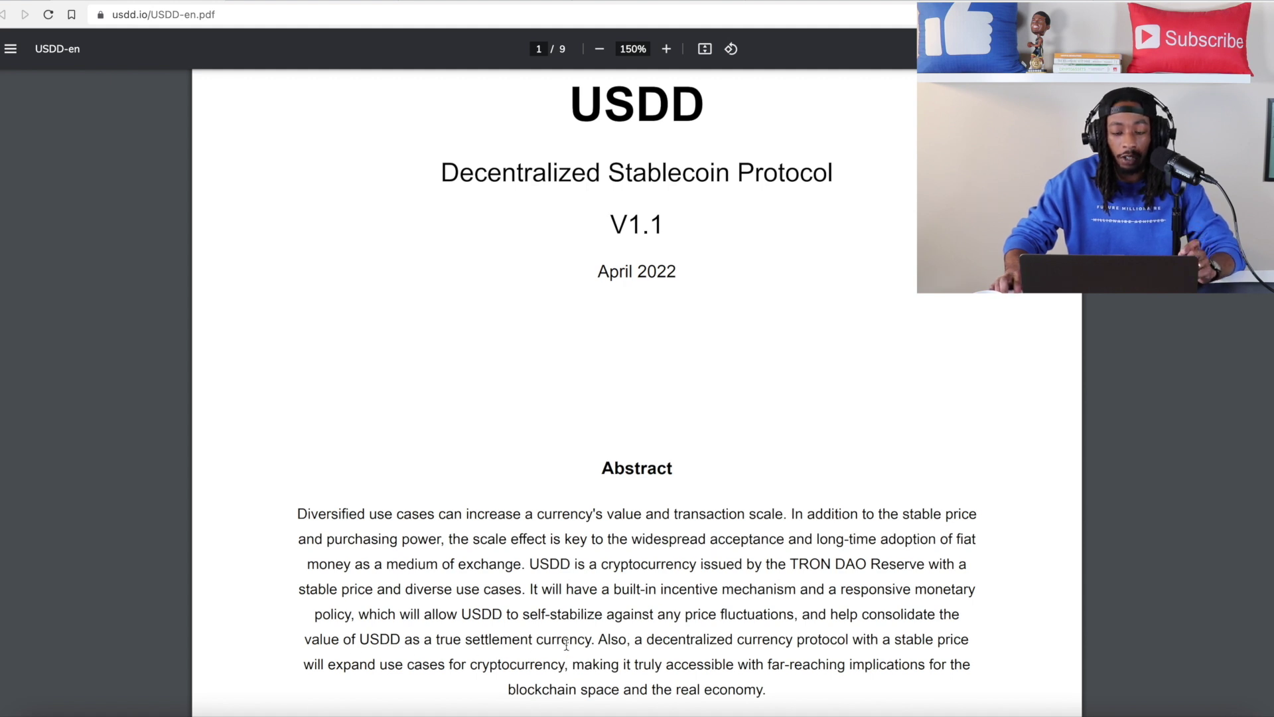
# Scroll through the USDD whitepaper to the final page with the token contract table and Conclusion.
pyautogui.scroll(-20, 566, 644)
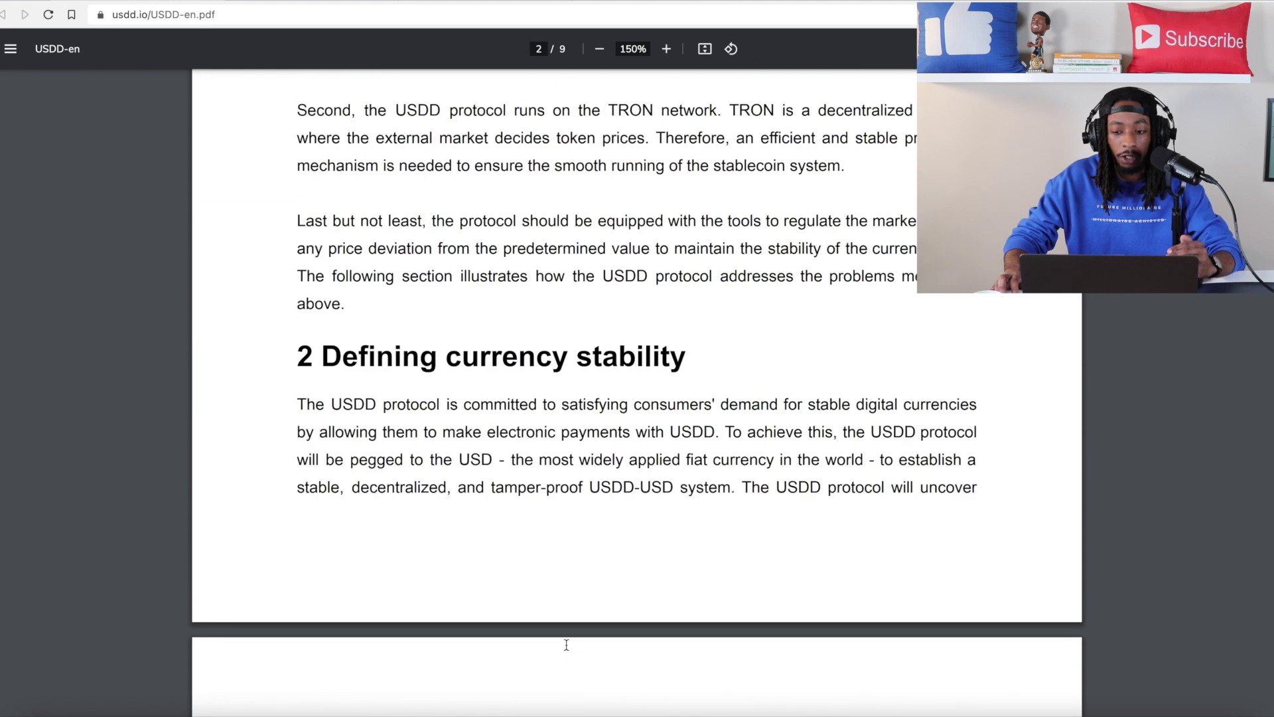
pyautogui.scroll(-20, 566, 644)
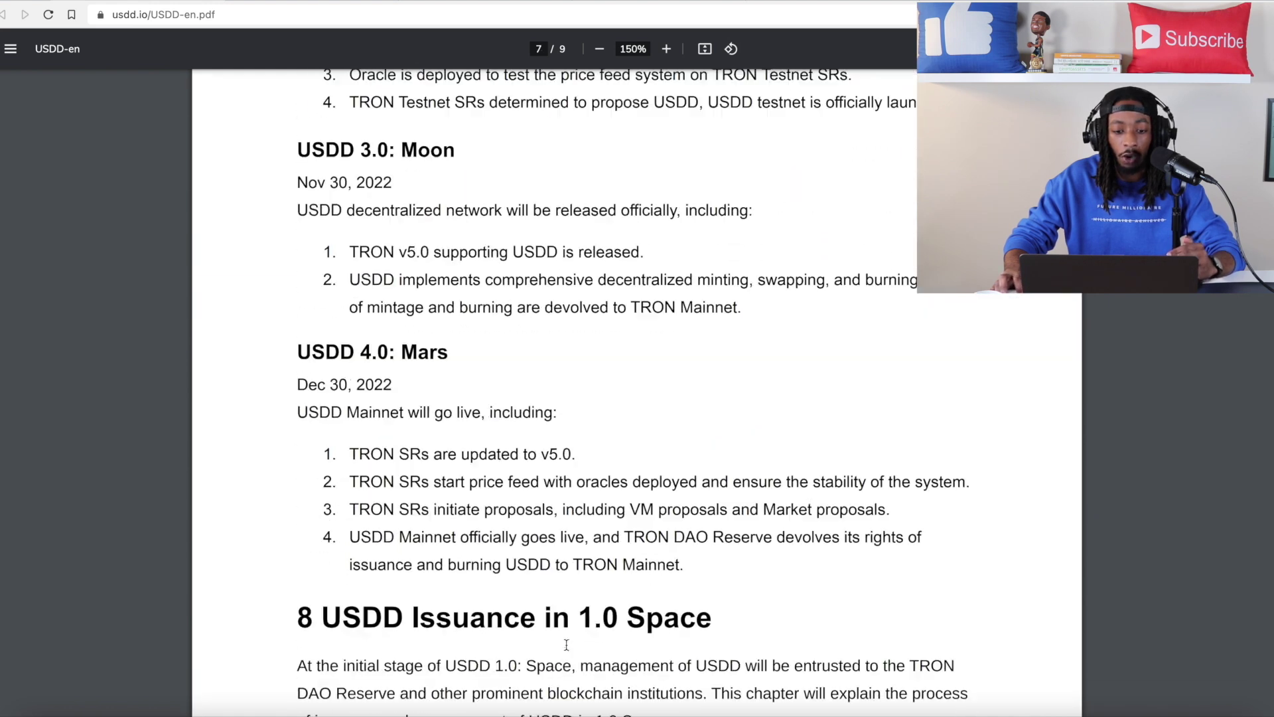
pyautogui.scroll(-20, 566, 643)
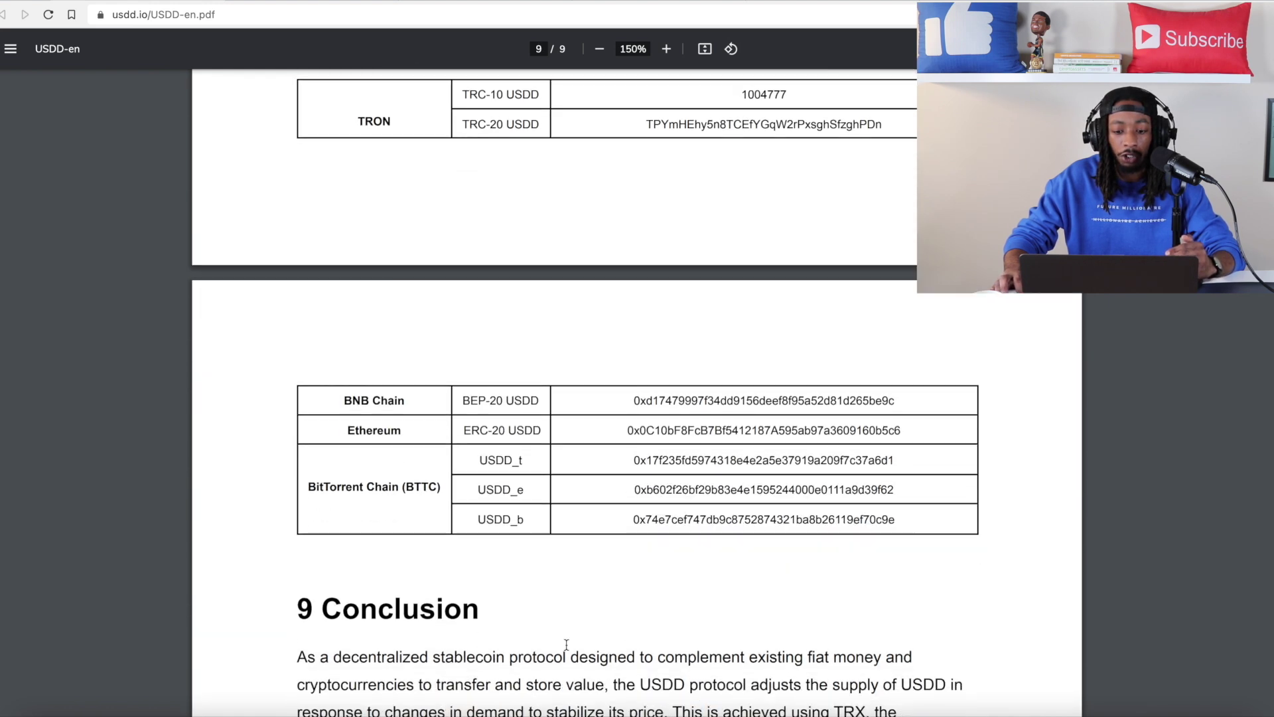
pyautogui.scroll(-3, 566, 644)
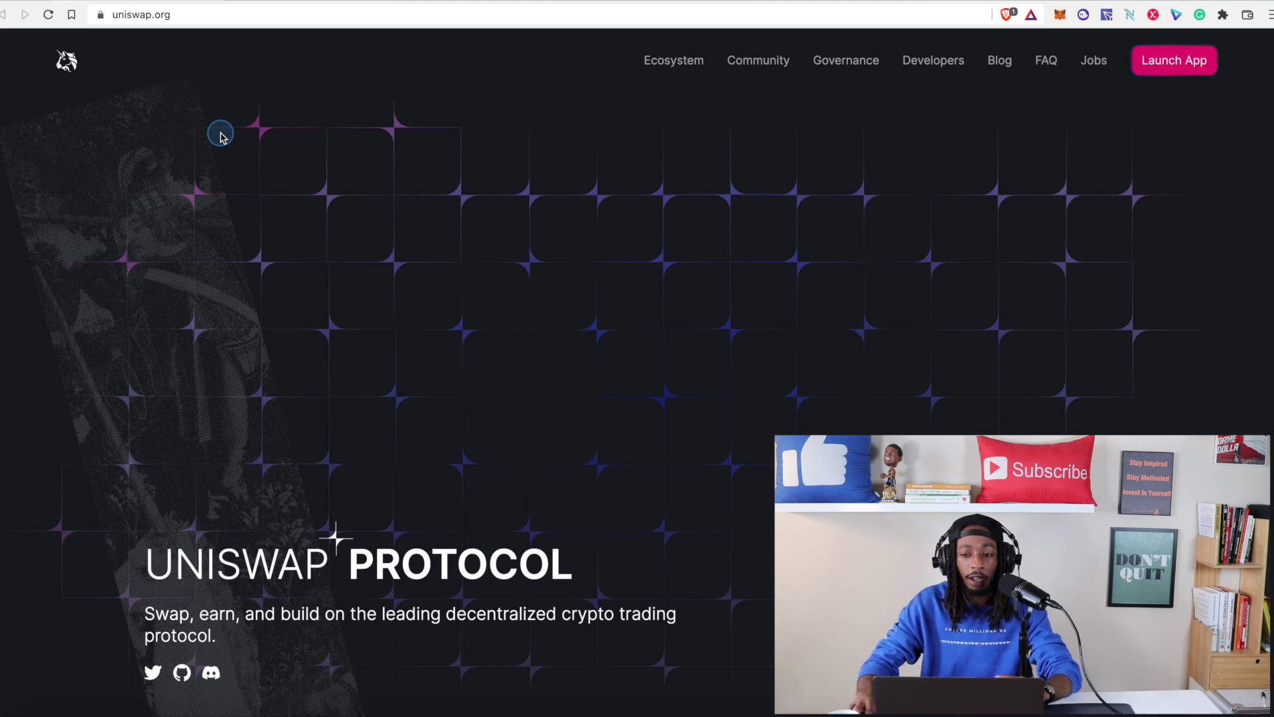
# Launch the Uniswap app and connect the MetaMask wallet, showing a 0.055 ETH balance.
pyautogui.click(1161, 66)
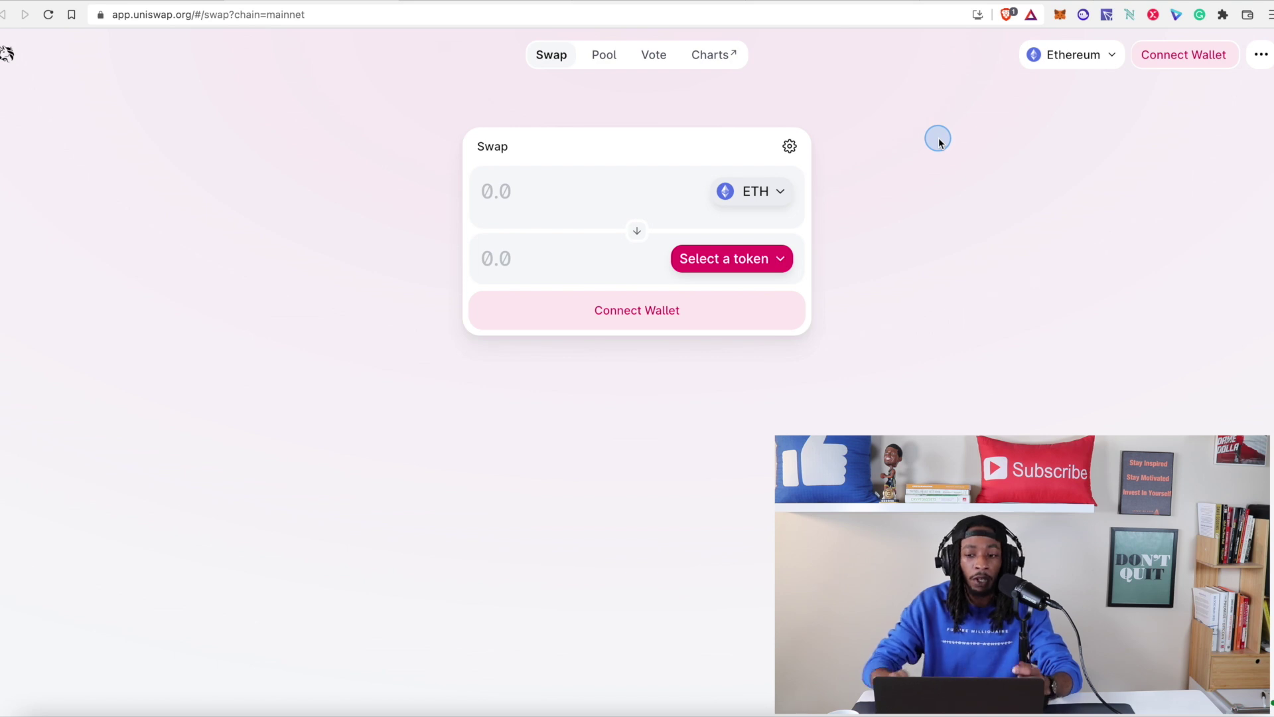
pyautogui.click(1203, 61)
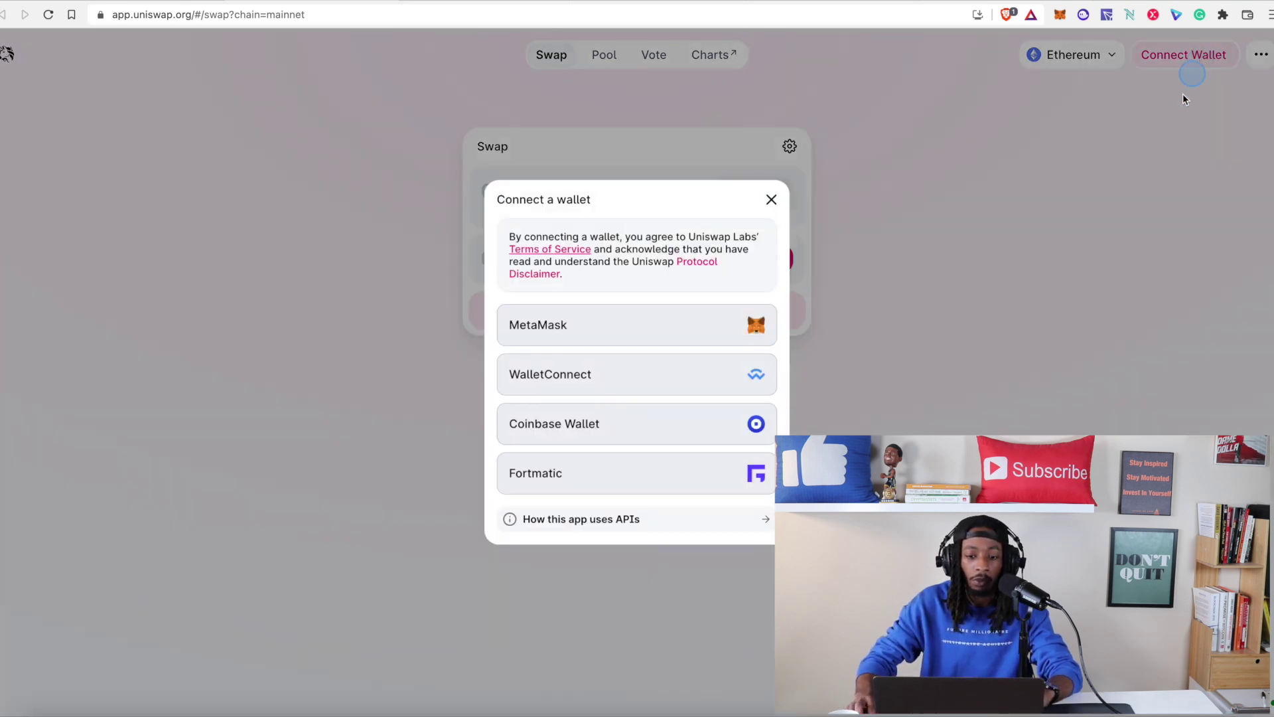
pyautogui.click(747, 322)
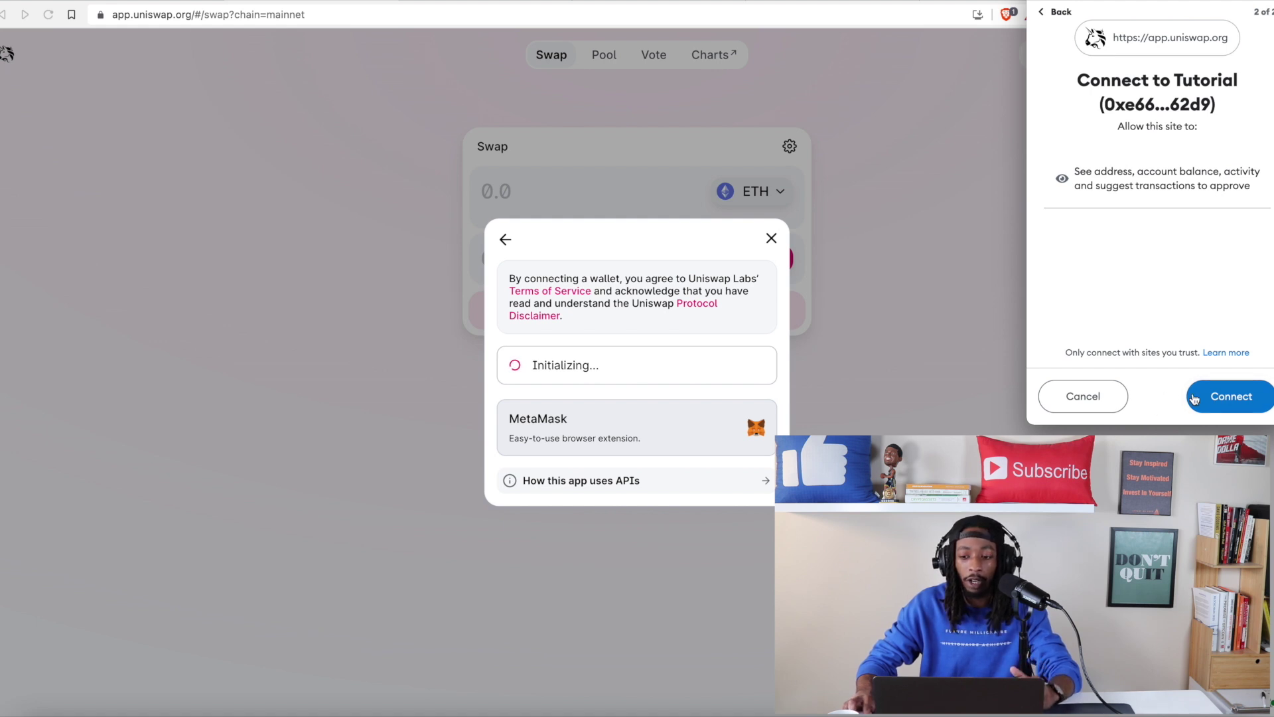
pyautogui.click(1224, 401)
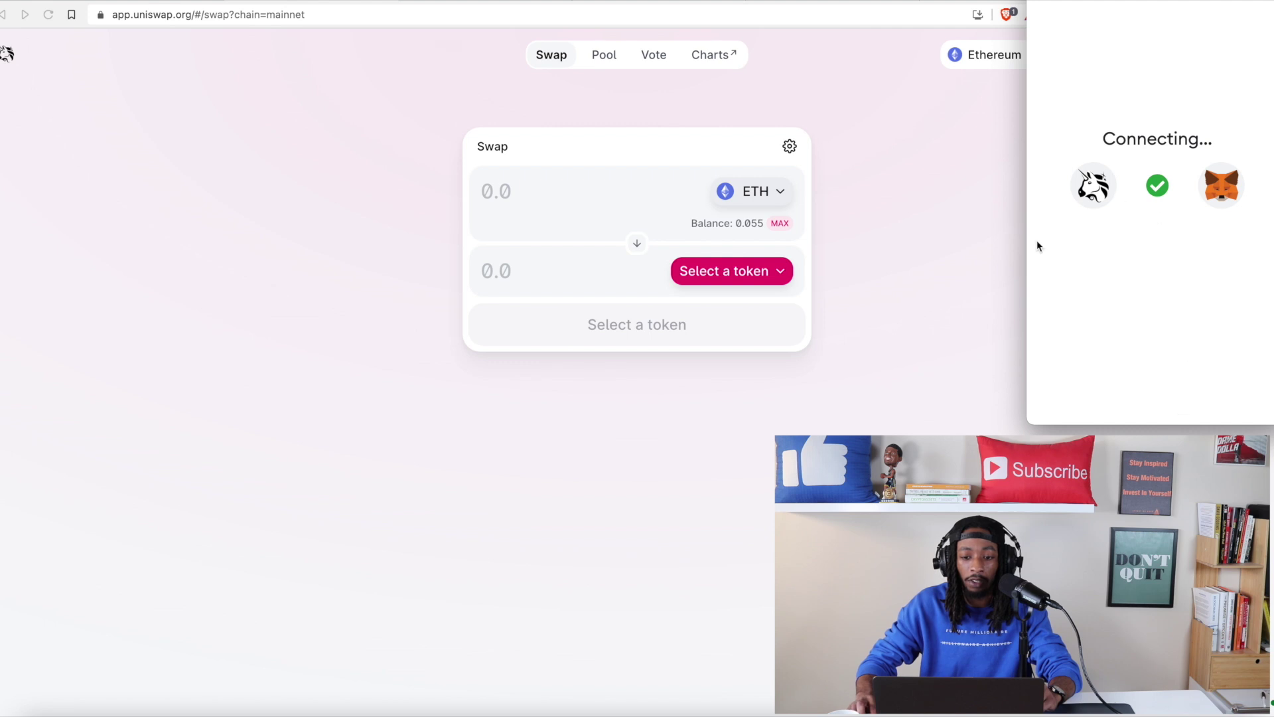
pyautogui.click(902, 272)
pyautogui.click(748, 272)
pyautogui.click(645, 159)
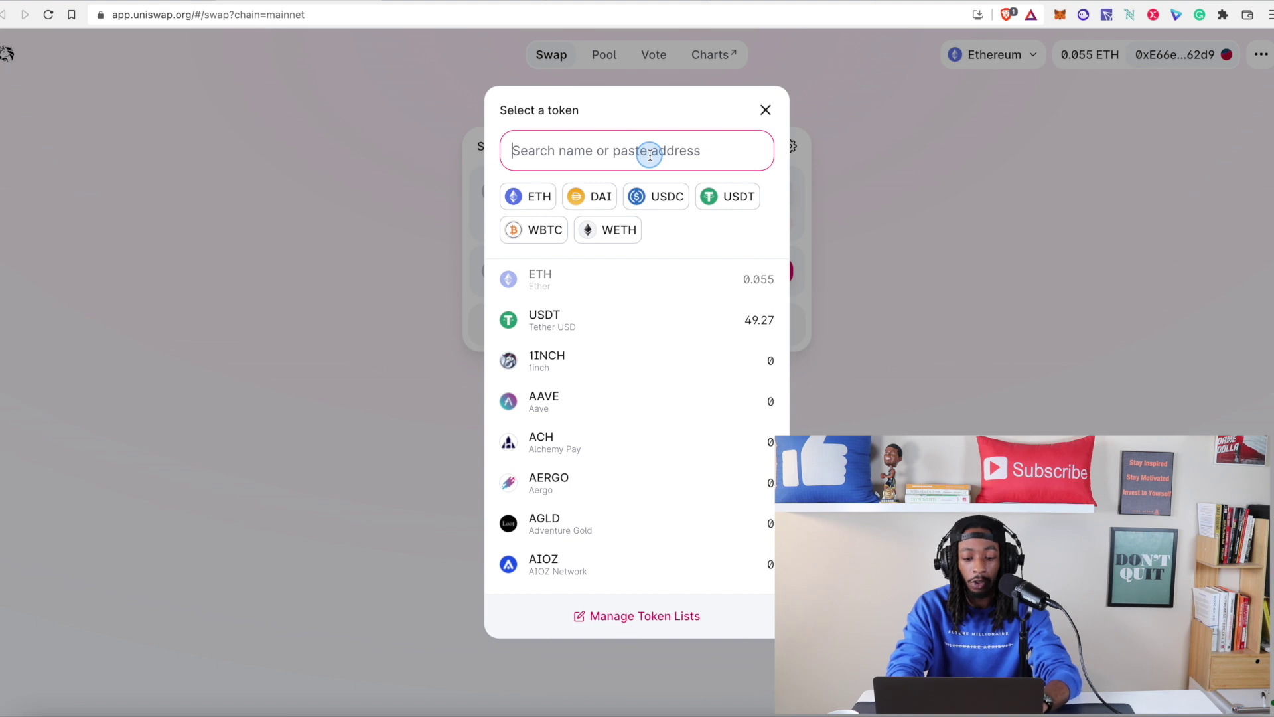
pyautogui.write('usdd')
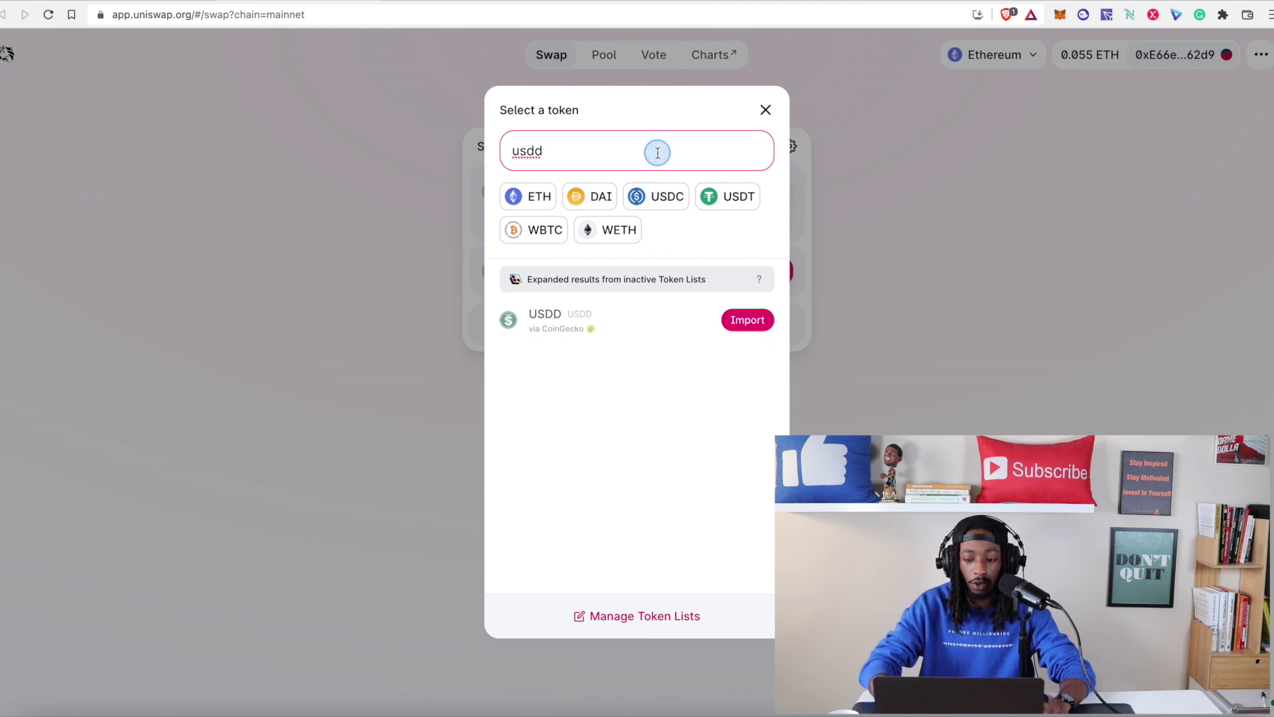
pyautogui.press('BackSpace')
pyautogui.press('BackSpace')
pyautogui.press('BackSpace')
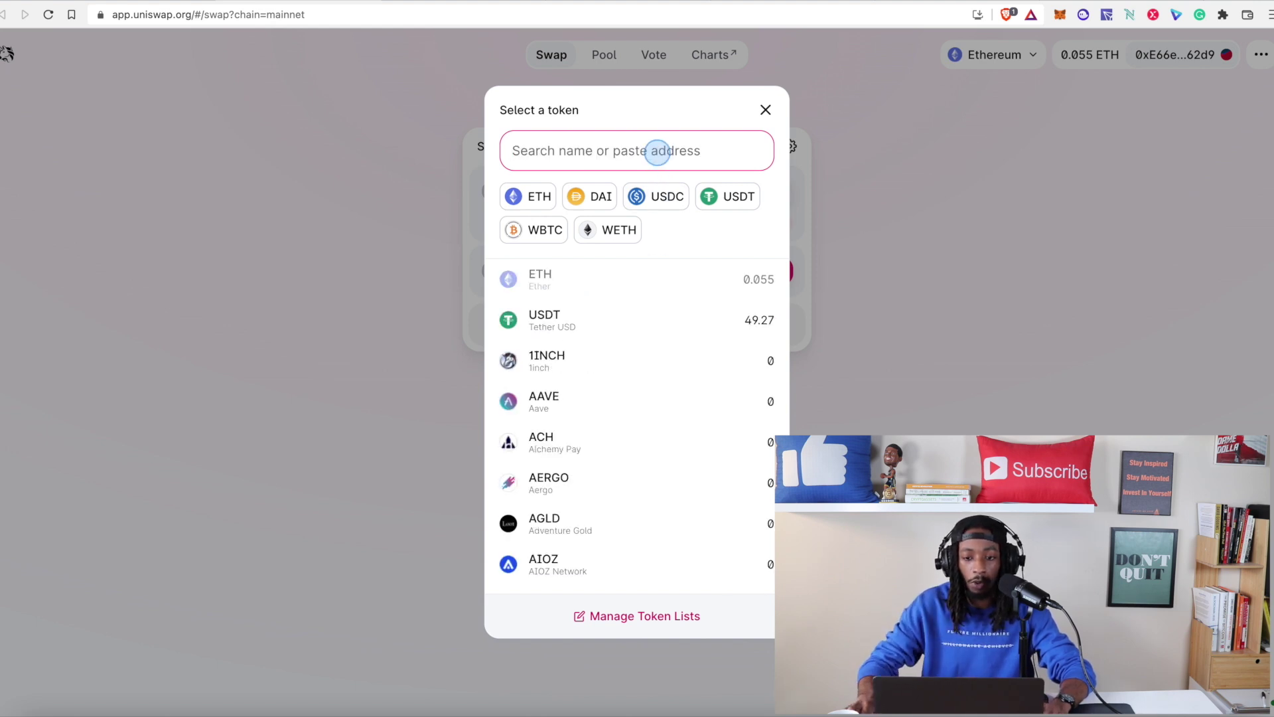
pyautogui.click(873, 161)
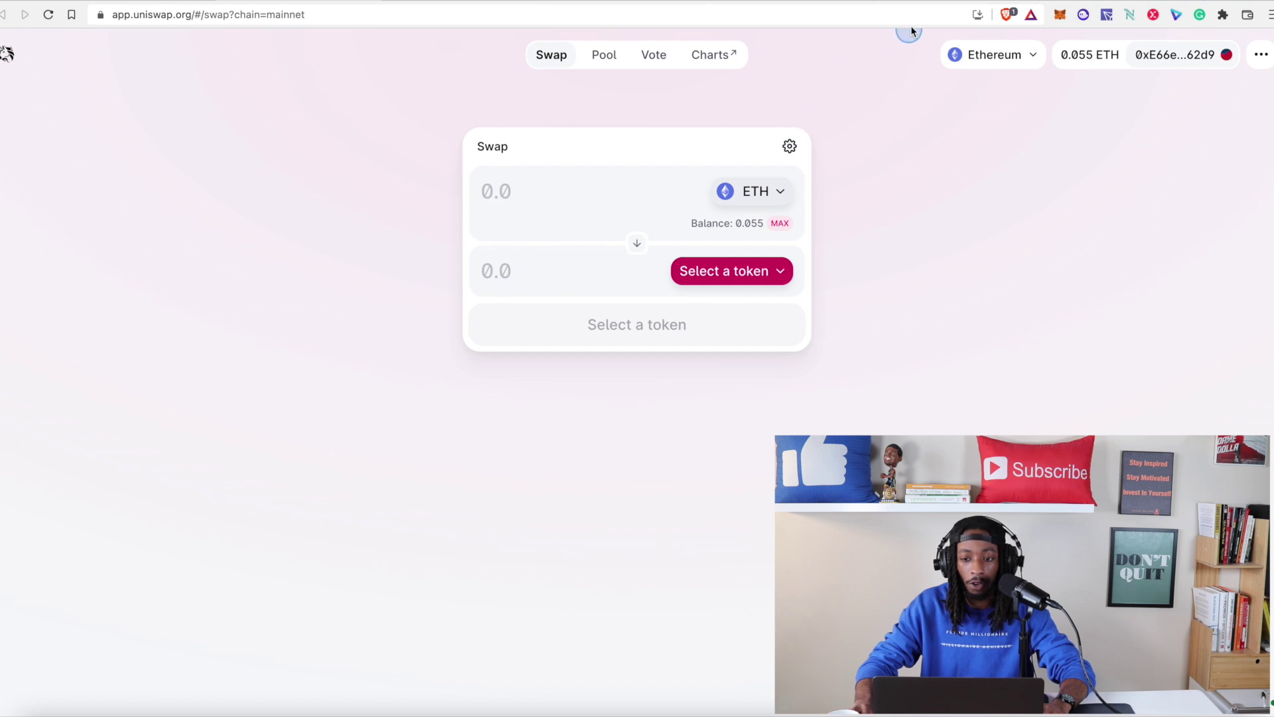
# Copy USDD's Ethereum contract address from CoinGecko and go back to the Uniswap tab.
pyautogui.click(921, 2)
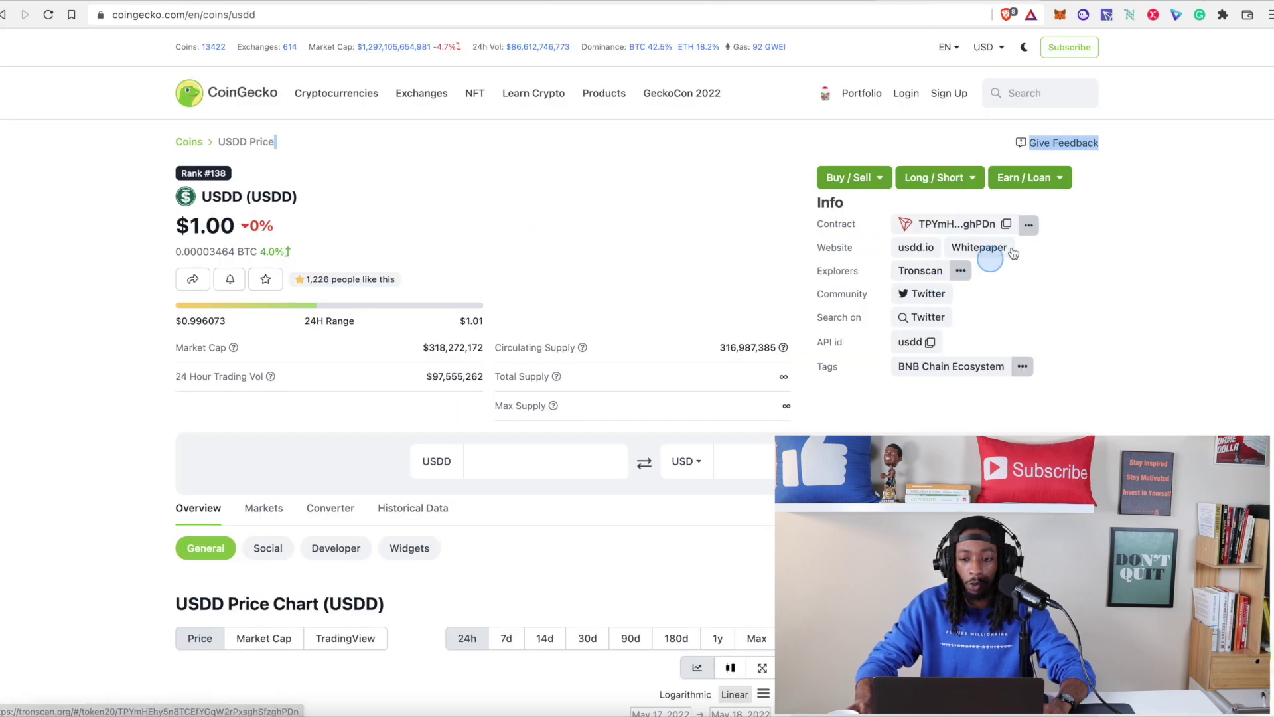
pyautogui.click(1030, 225)
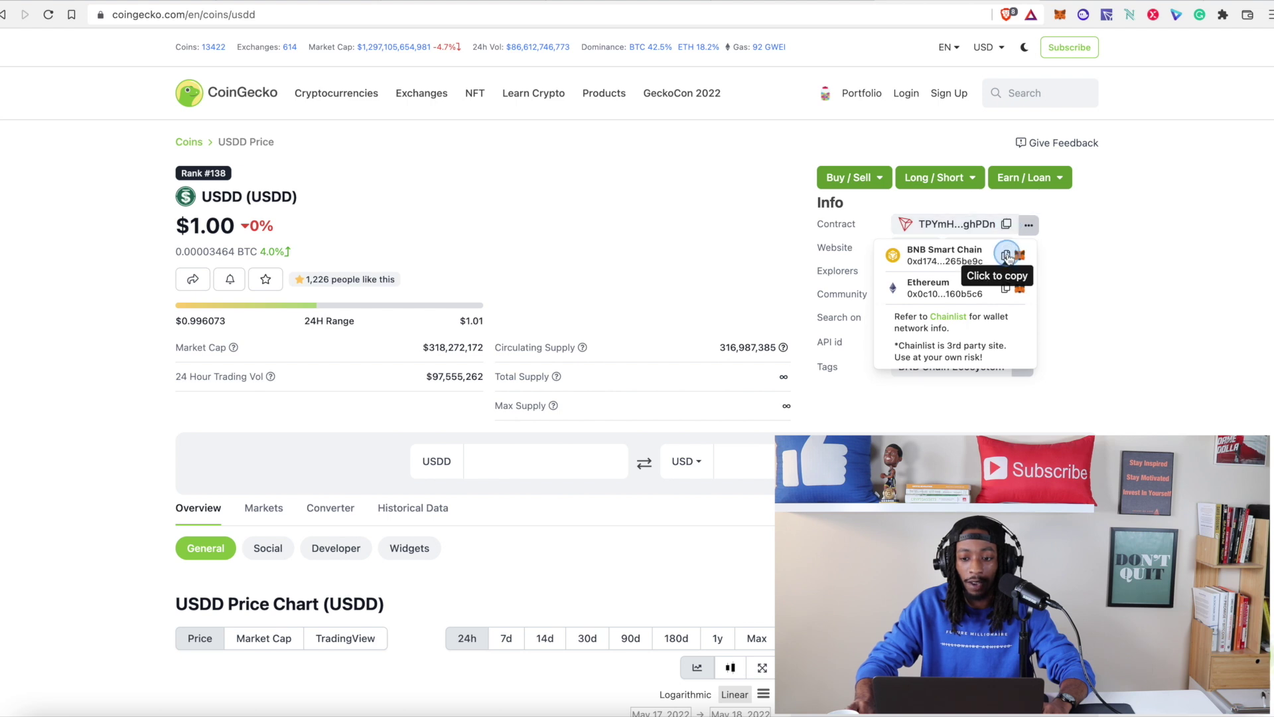
pyautogui.click(1007, 290)
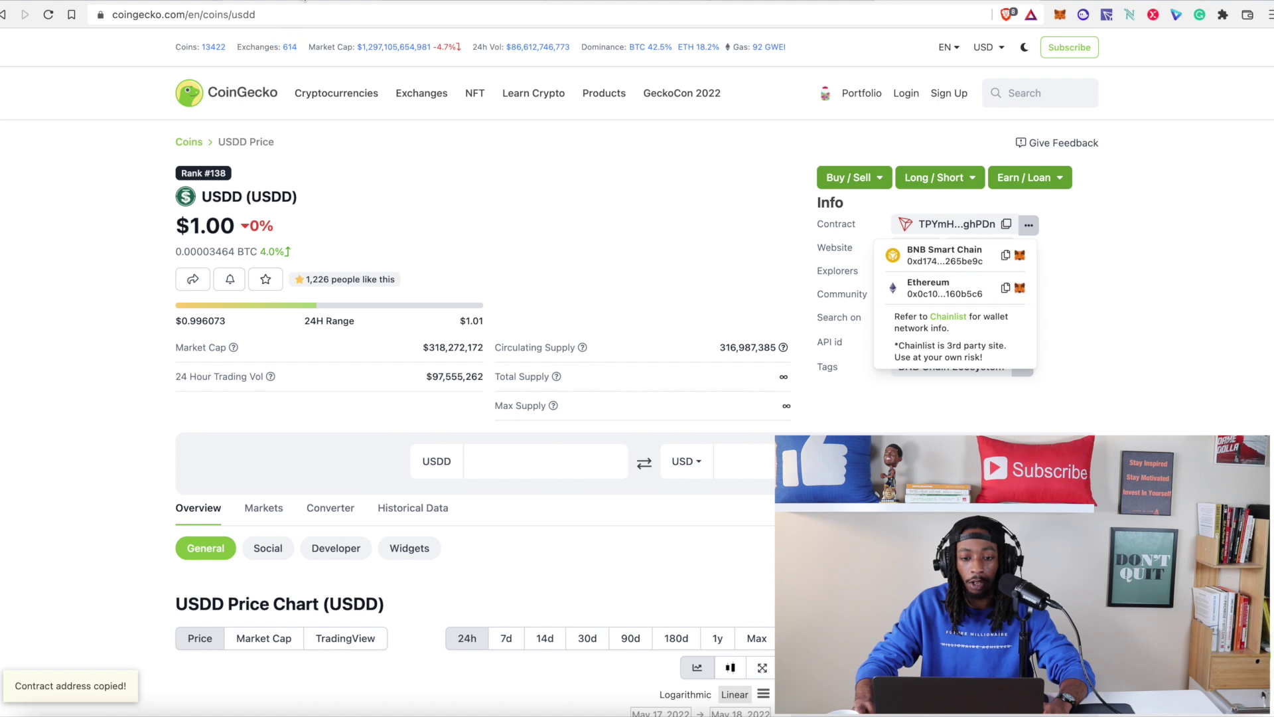
pyautogui.click(306, 0)
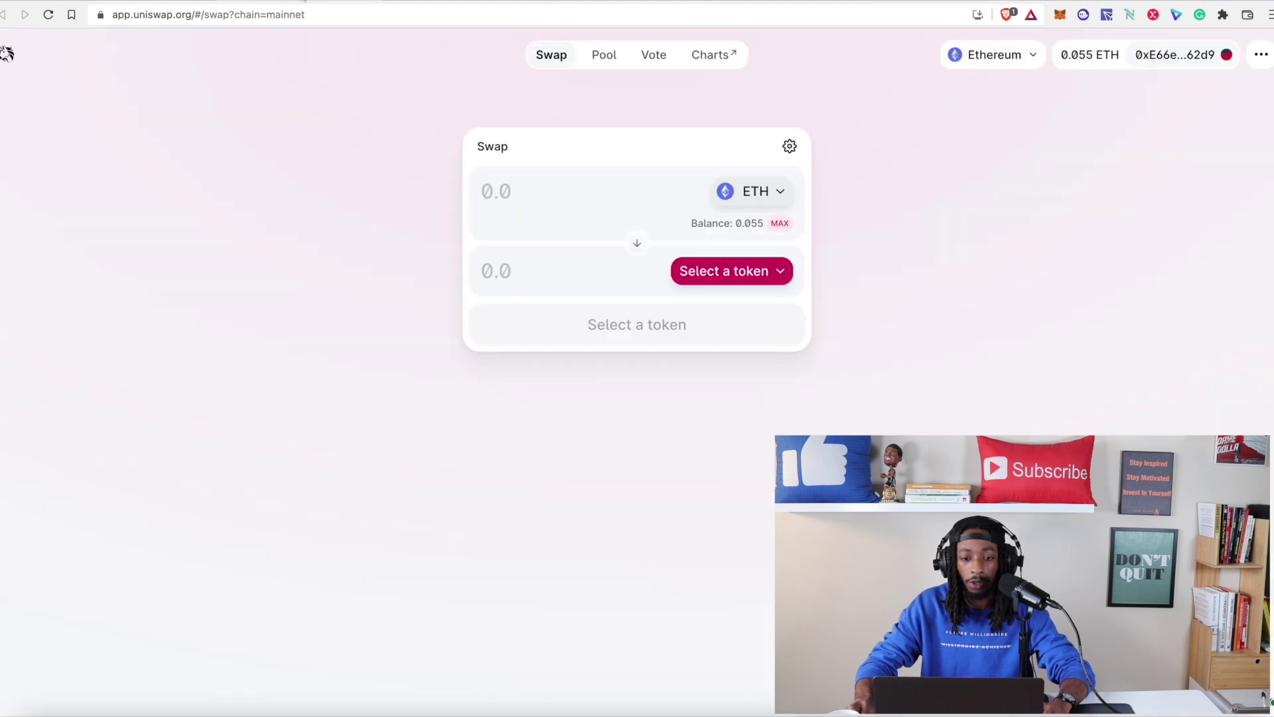
# Search 'usdd' in the receive-token picker and import USDD as the token to receive.
pyautogui.click(763, 272)
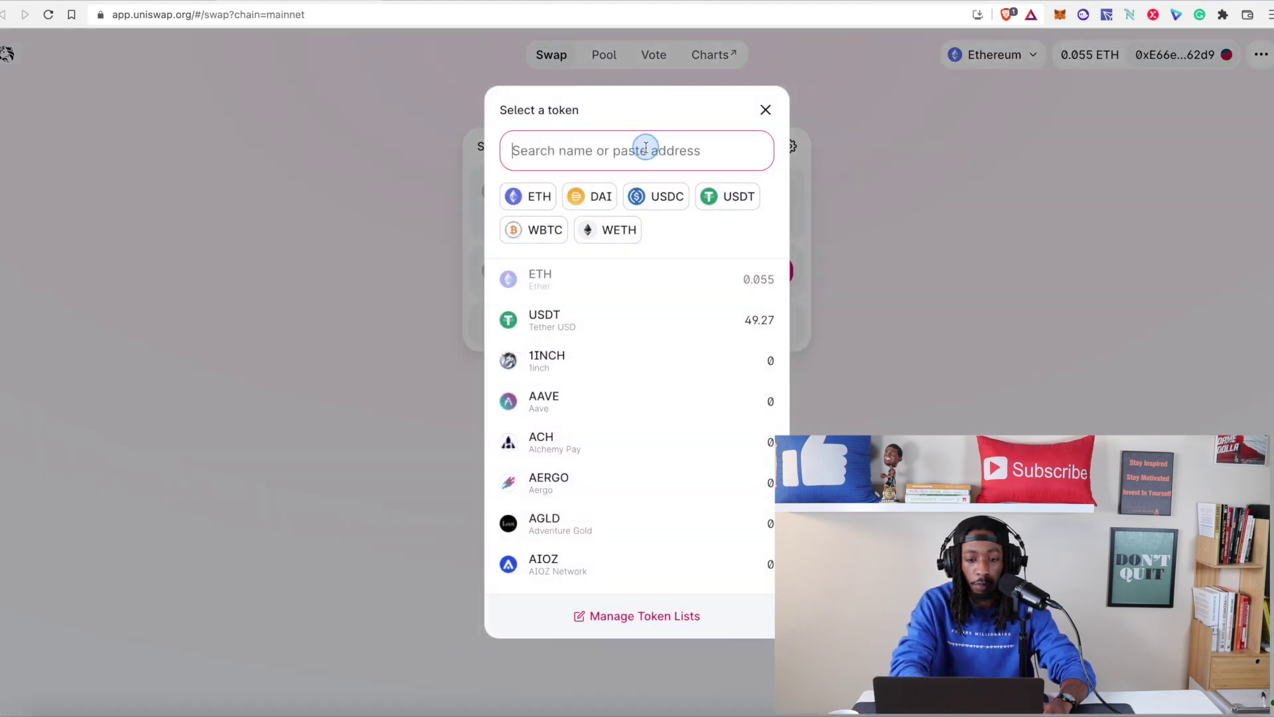
pyautogui.press('super+v')
pyautogui.click(662, 300)
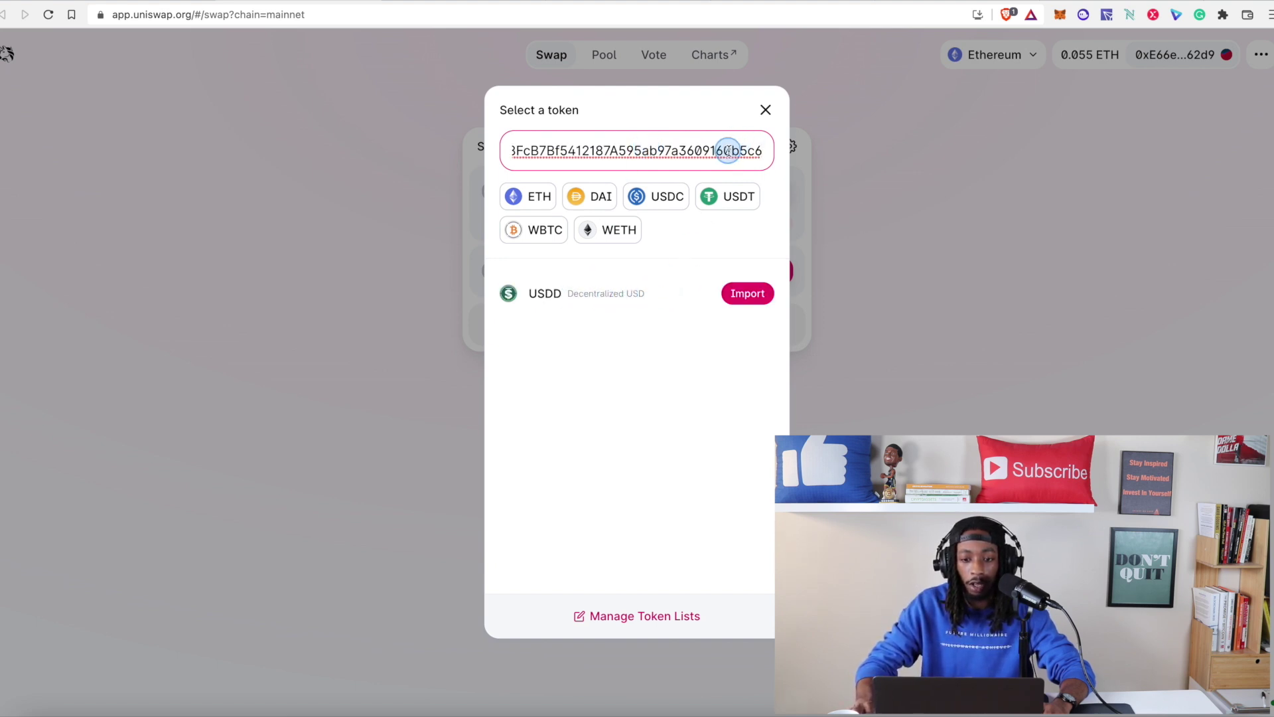
pyautogui.press('super+a')
pyautogui.press('BackSpace')
pyautogui.write('us')
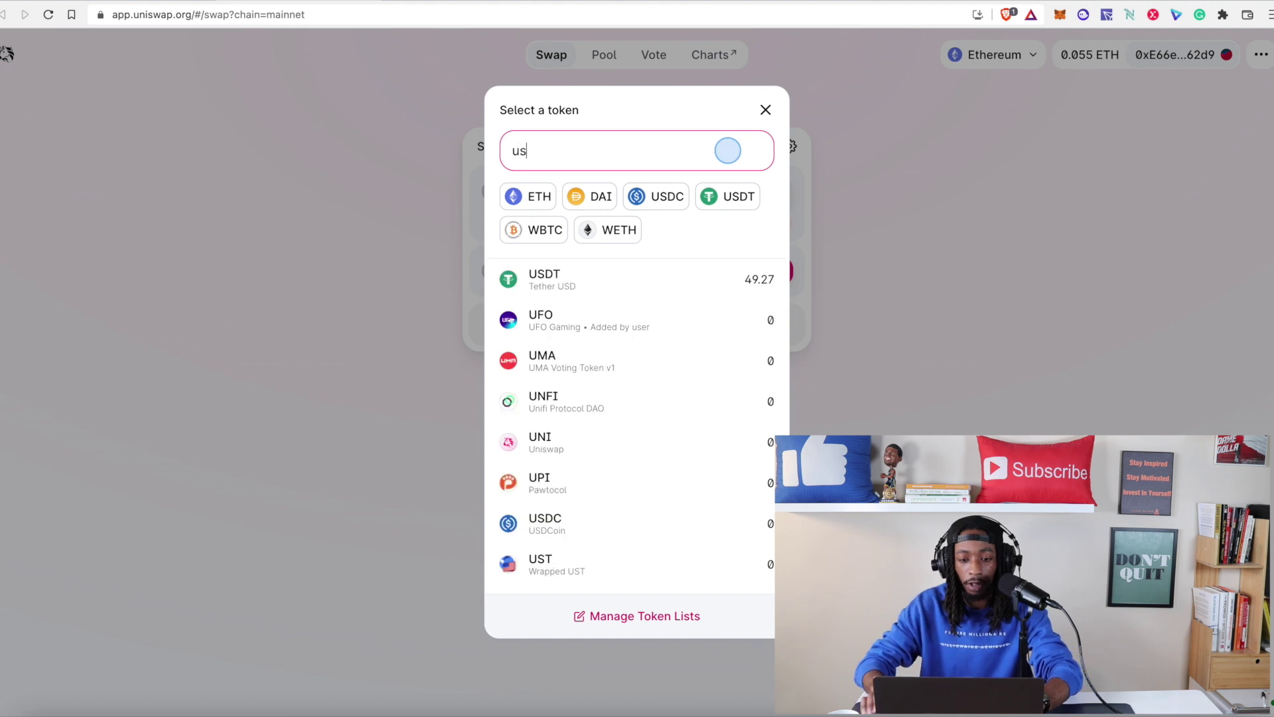
pyautogui.write('dd')
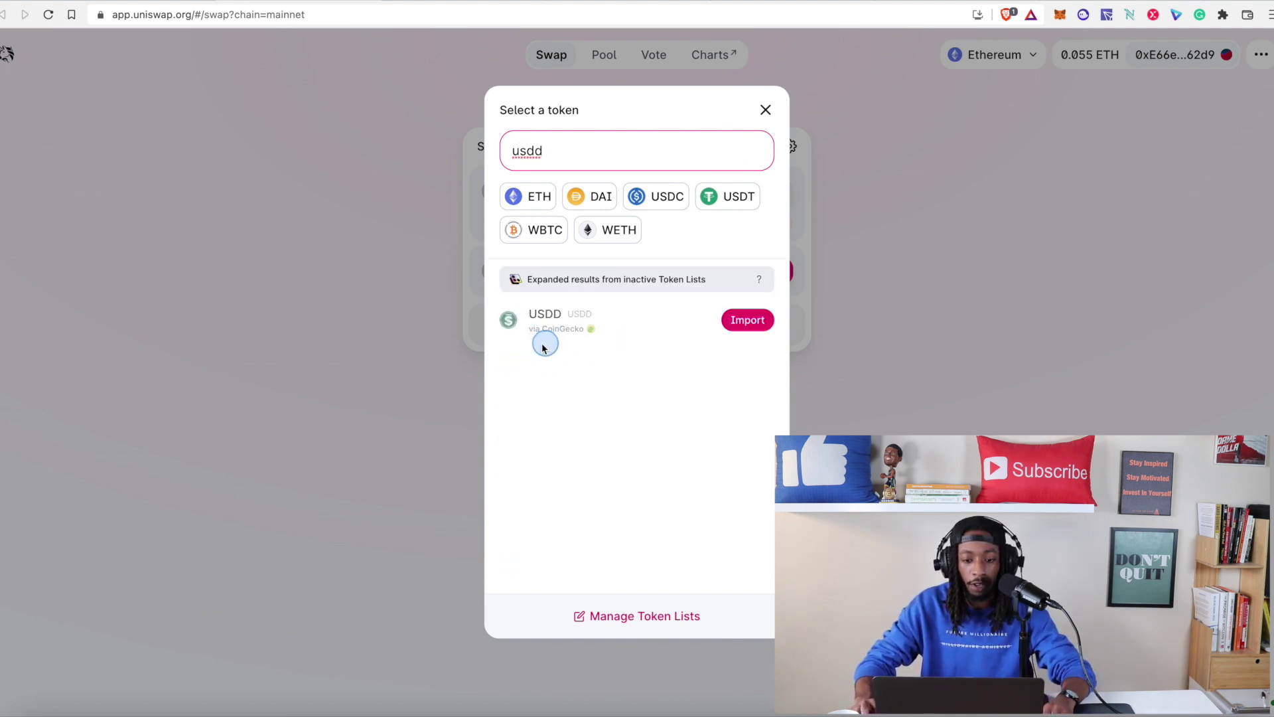
pyautogui.click(748, 324)
pyautogui.click(677, 516)
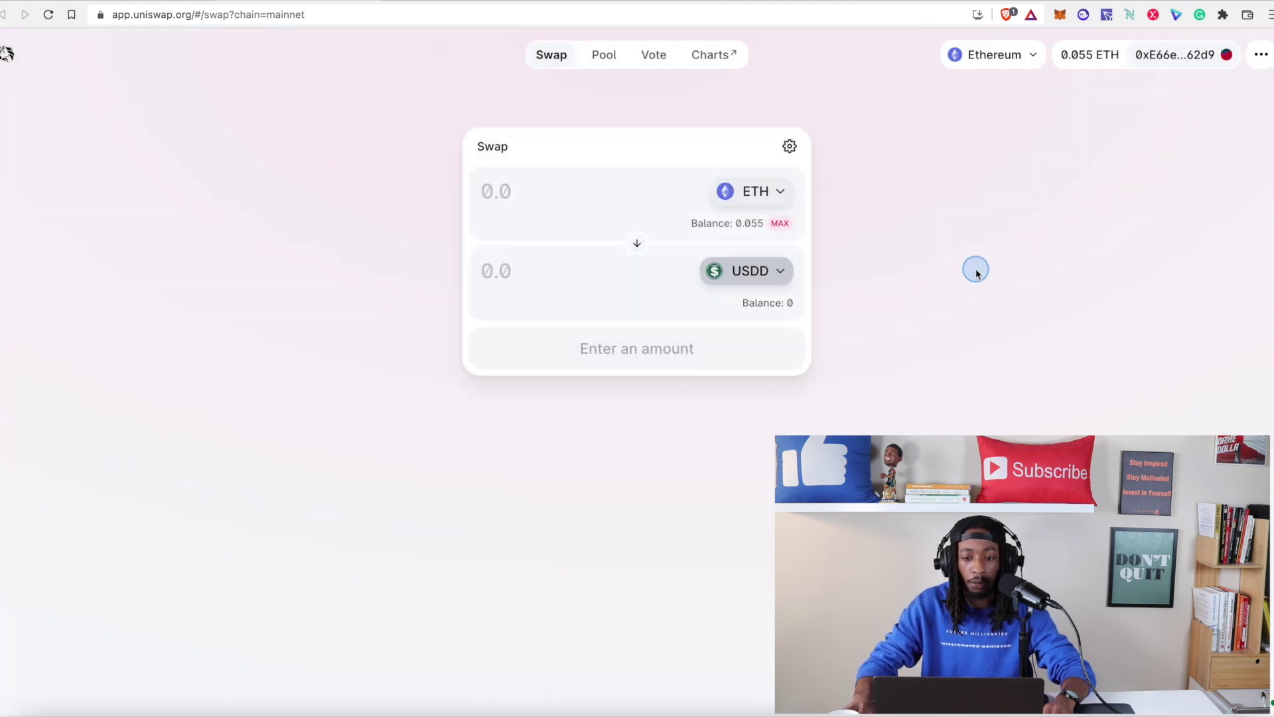
# Set the swap to pay 20 USDT and approve Uniswap's USDT spending in MetaMask.
pyautogui.click(781, 192)
pyautogui.click(656, 328)
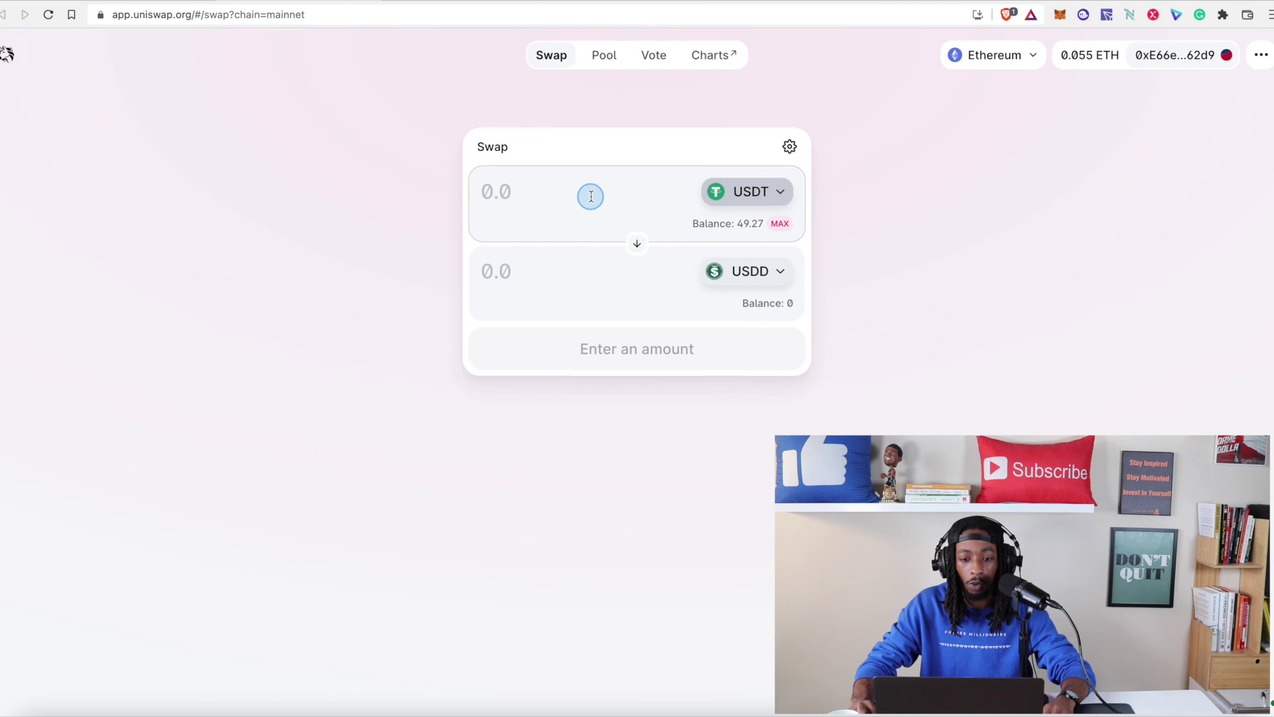
pyautogui.click(563, 192)
pyautogui.write('20')
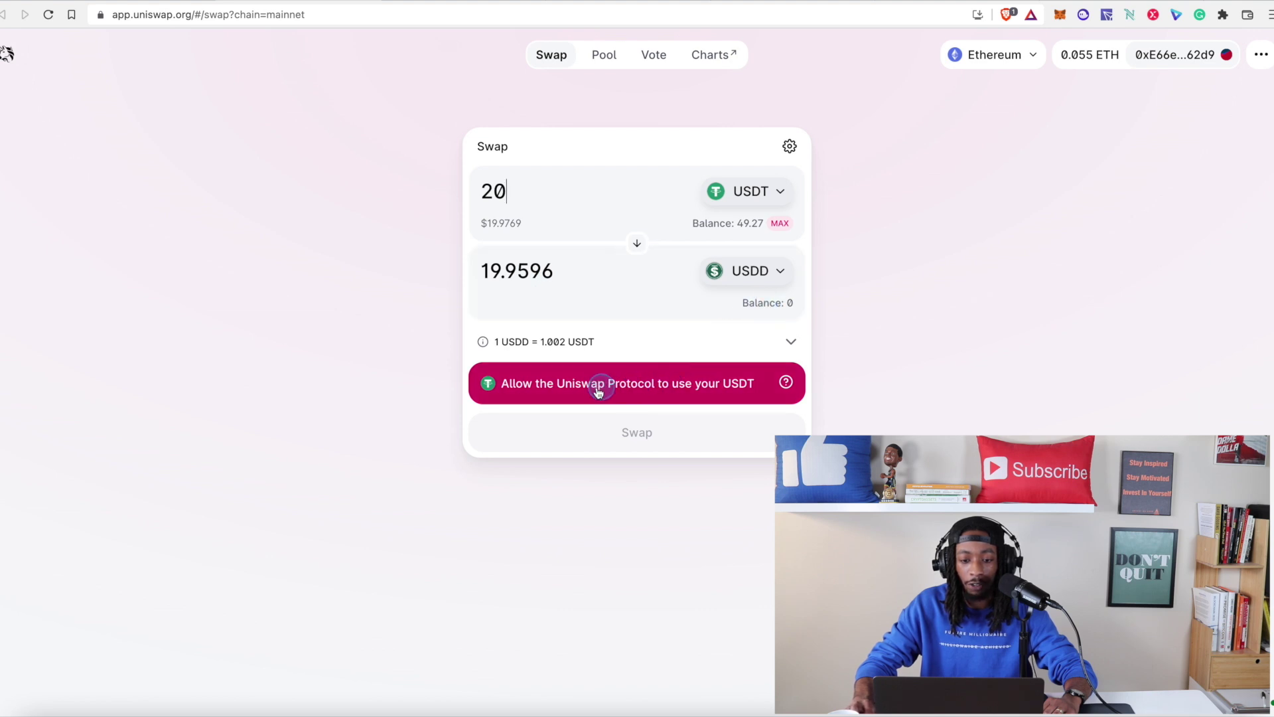
pyautogui.click(705, 383)
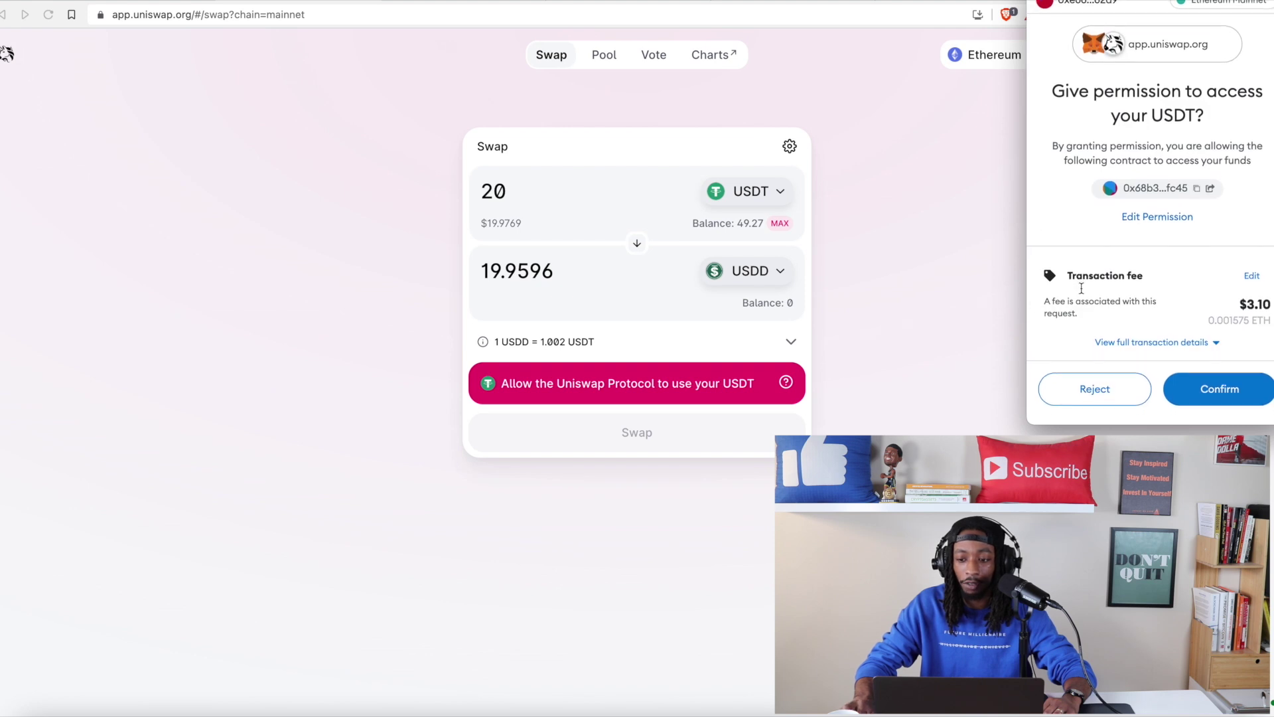
pyautogui.click(1229, 396)
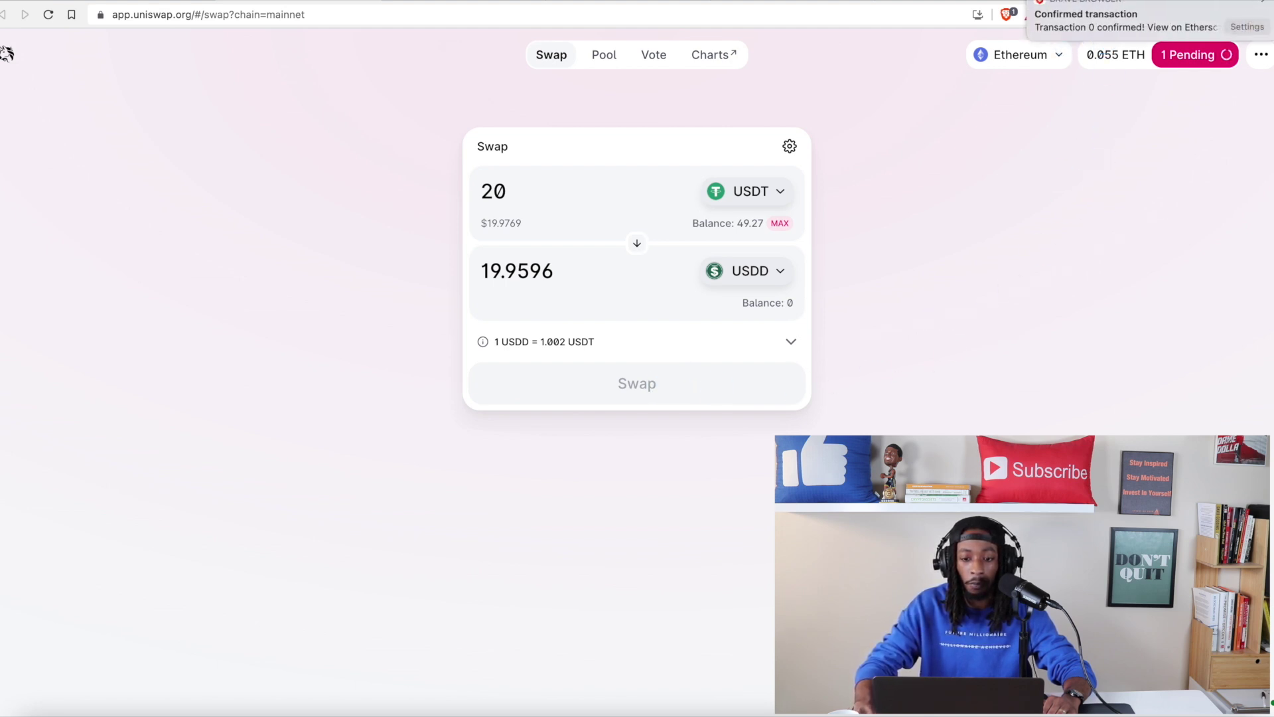
# Confirm the 20 USDT to 19.9597 USDD swap in MetaMask, leaving 19.95 USDD.
pyautogui.click(935, 430)
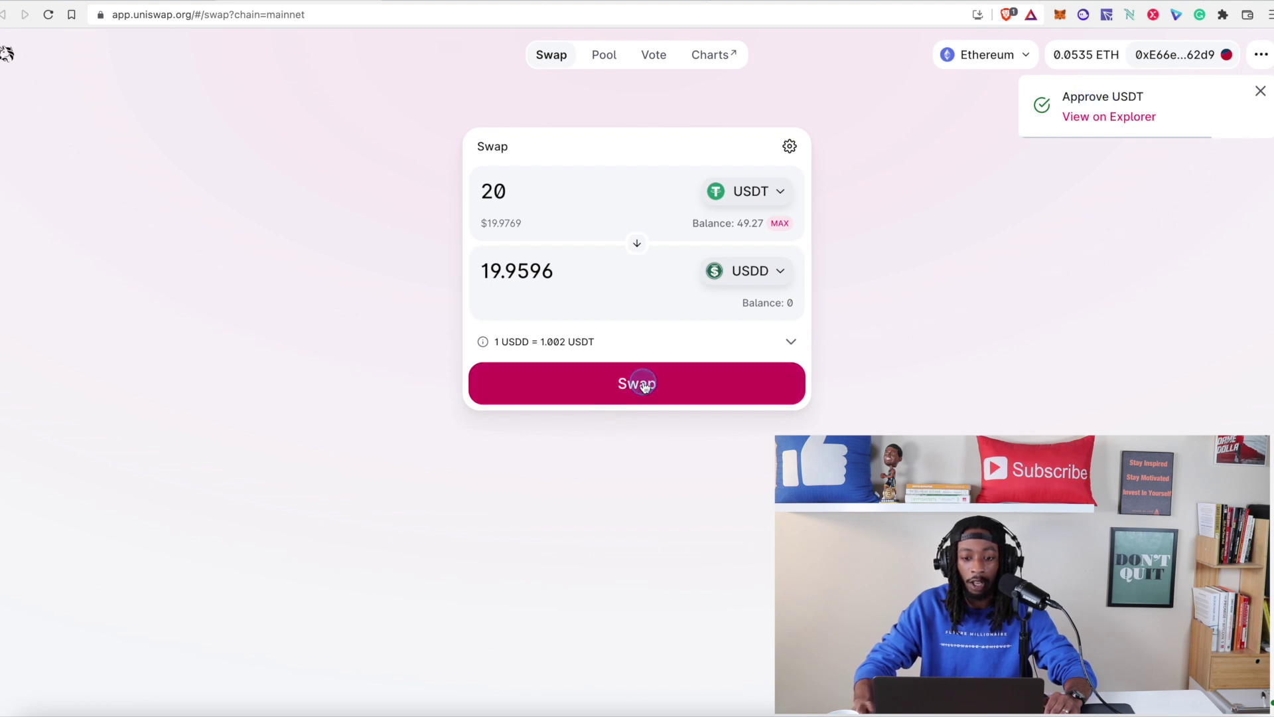
pyautogui.click(683, 384)
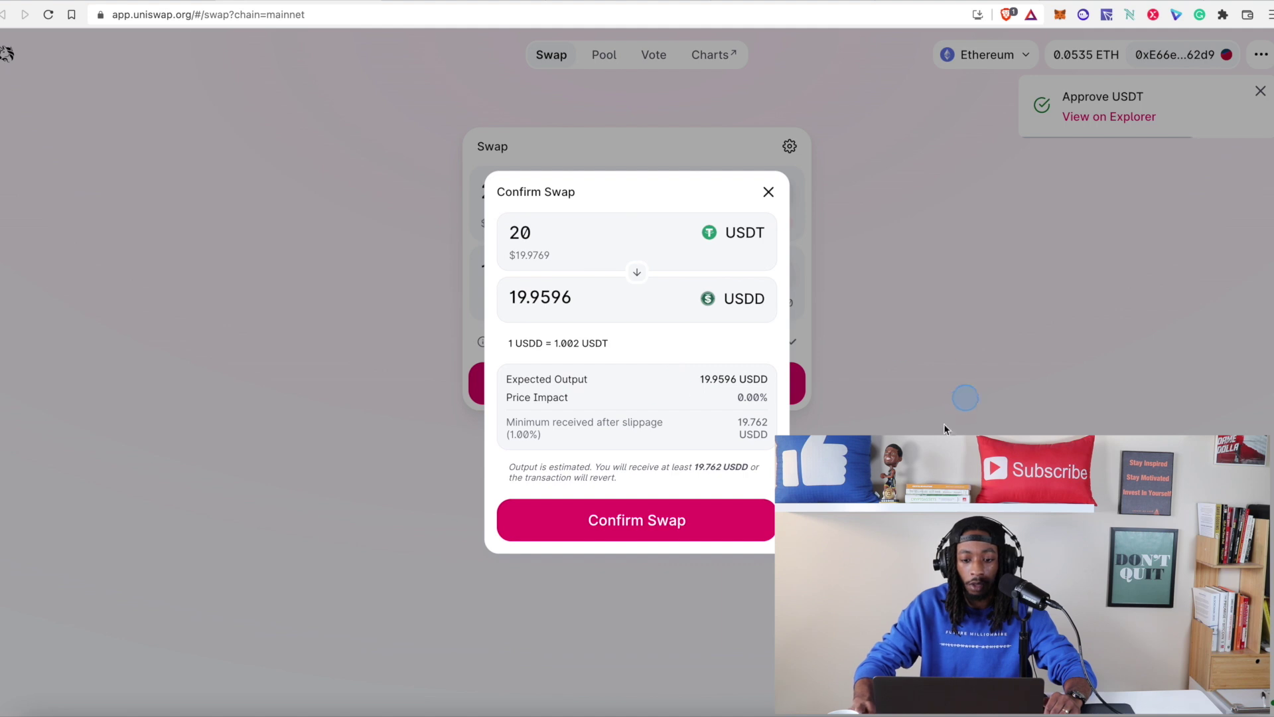
pyautogui.click(702, 522)
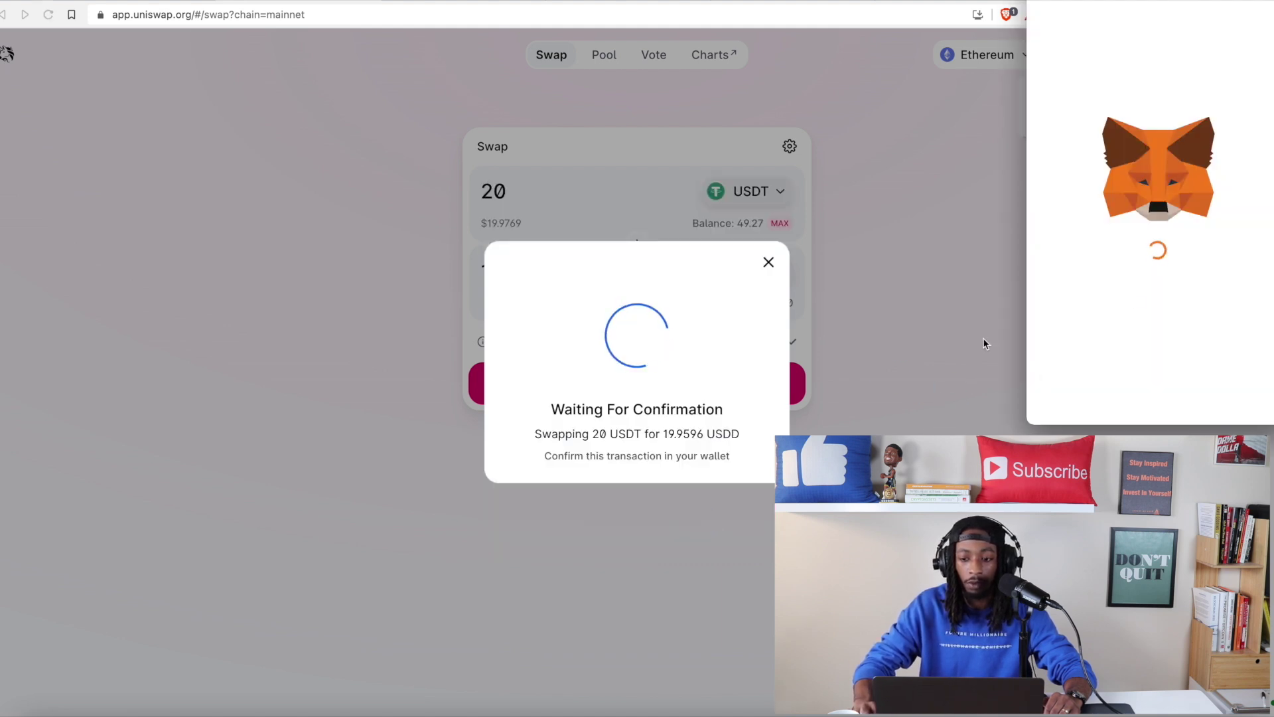
pyautogui.scroll(-2, 1259, 352)
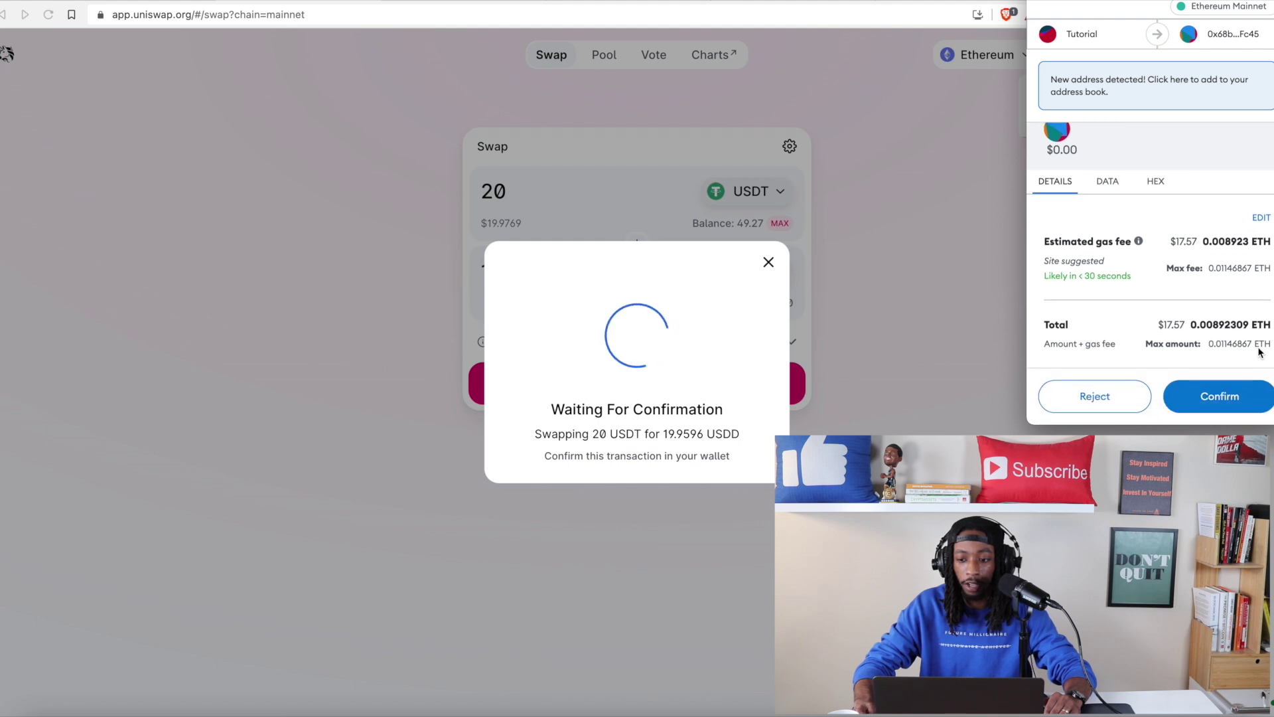
pyautogui.scroll(2, 1208, 312)
pyautogui.scroll(-2, 1208, 312)
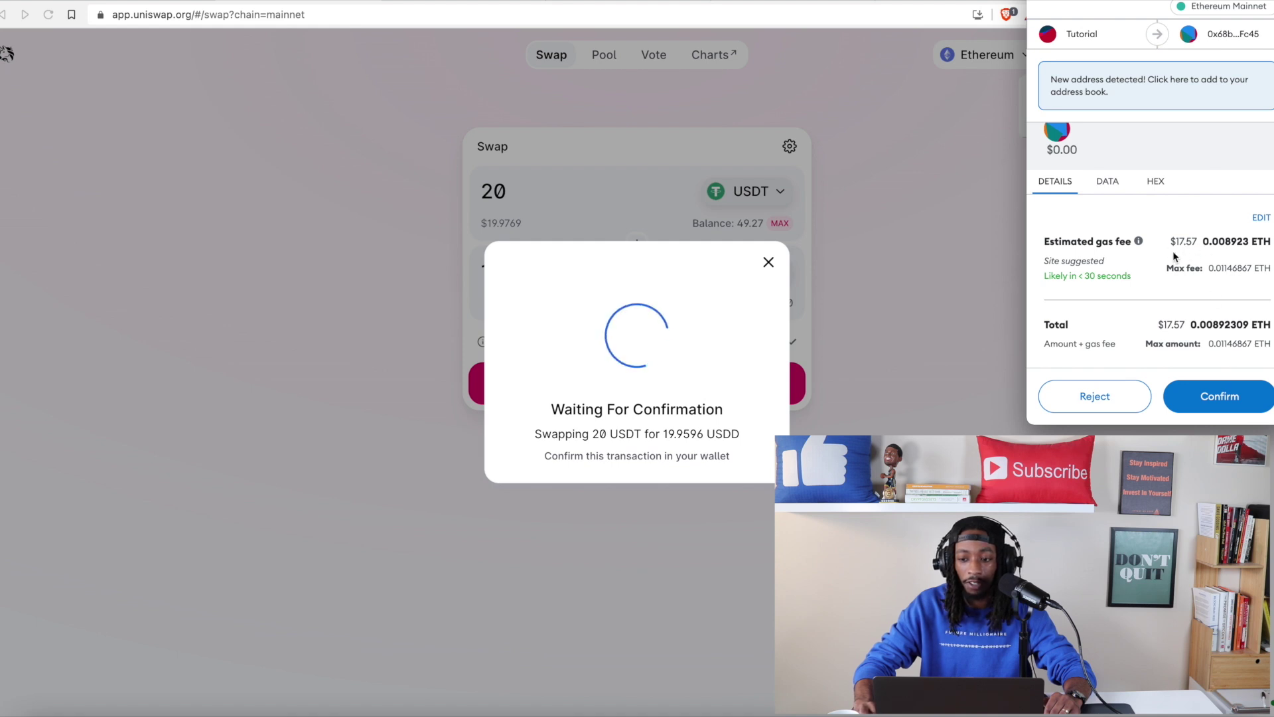
pyautogui.click(1227, 398)
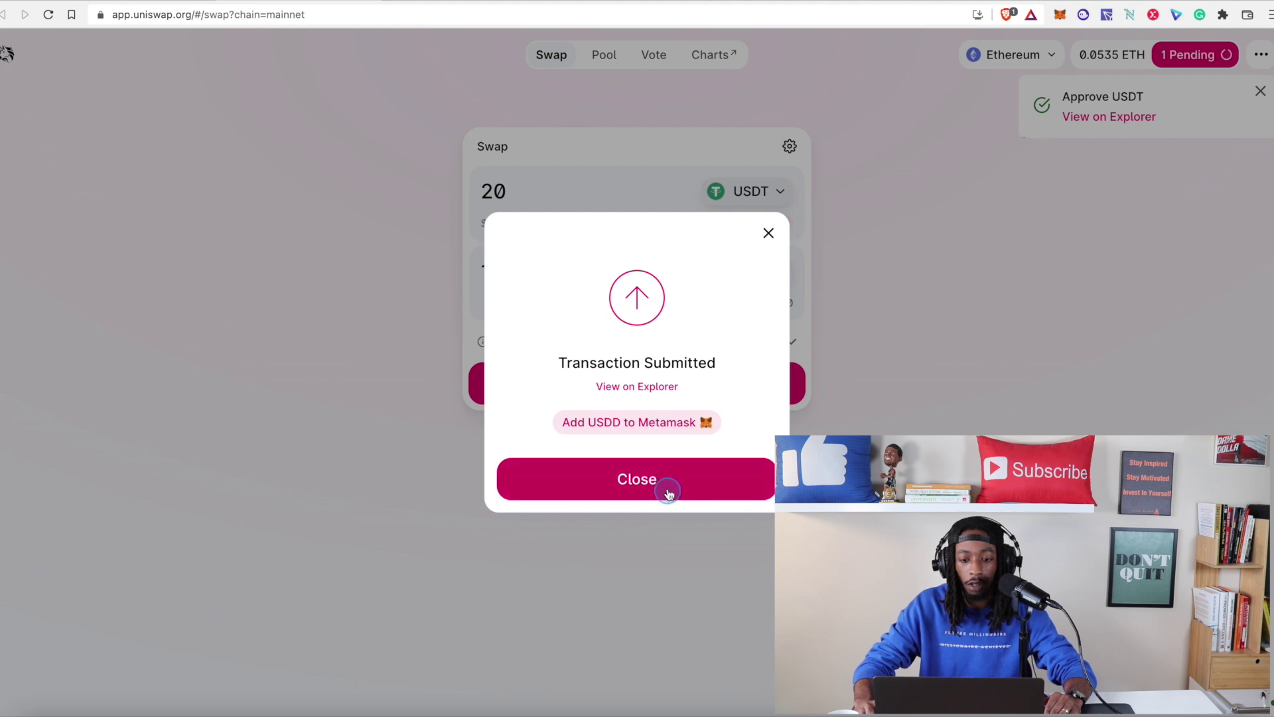
pyautogui.click(665, 483)
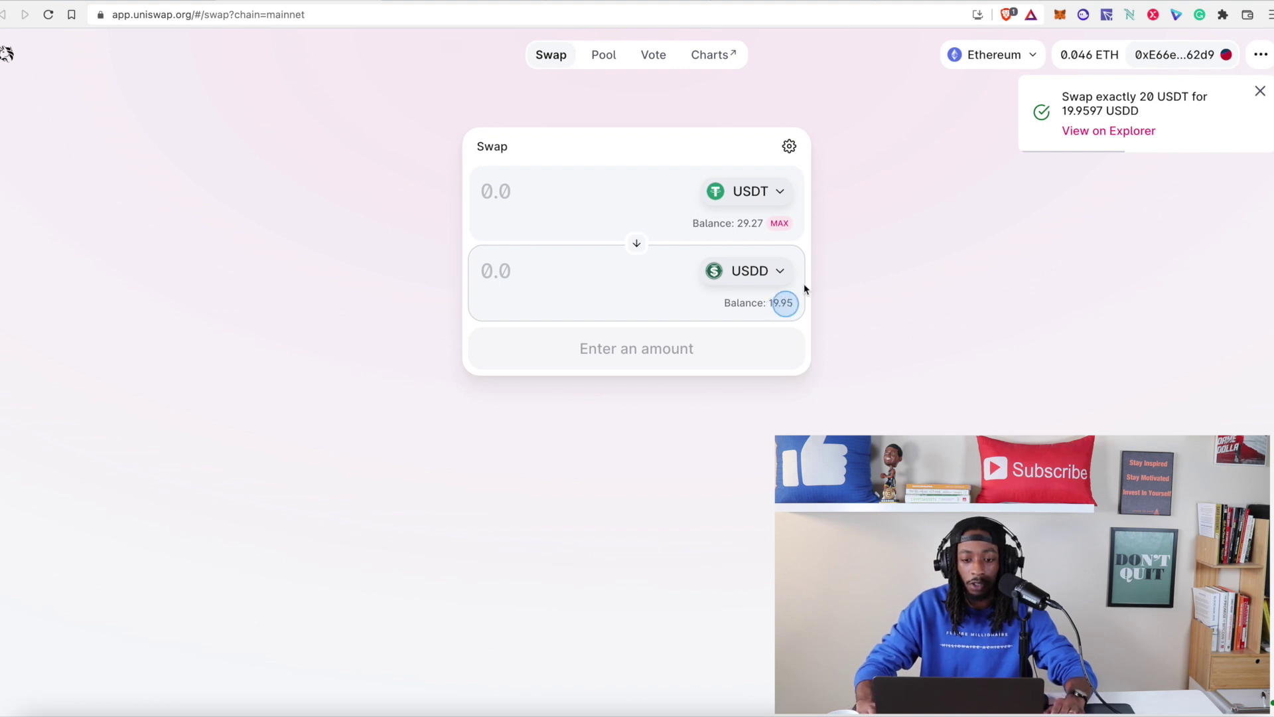
# Reverse the swap to sell the full 19.9597 USDD balance for USDC.
pyautogui.click(634, 243)
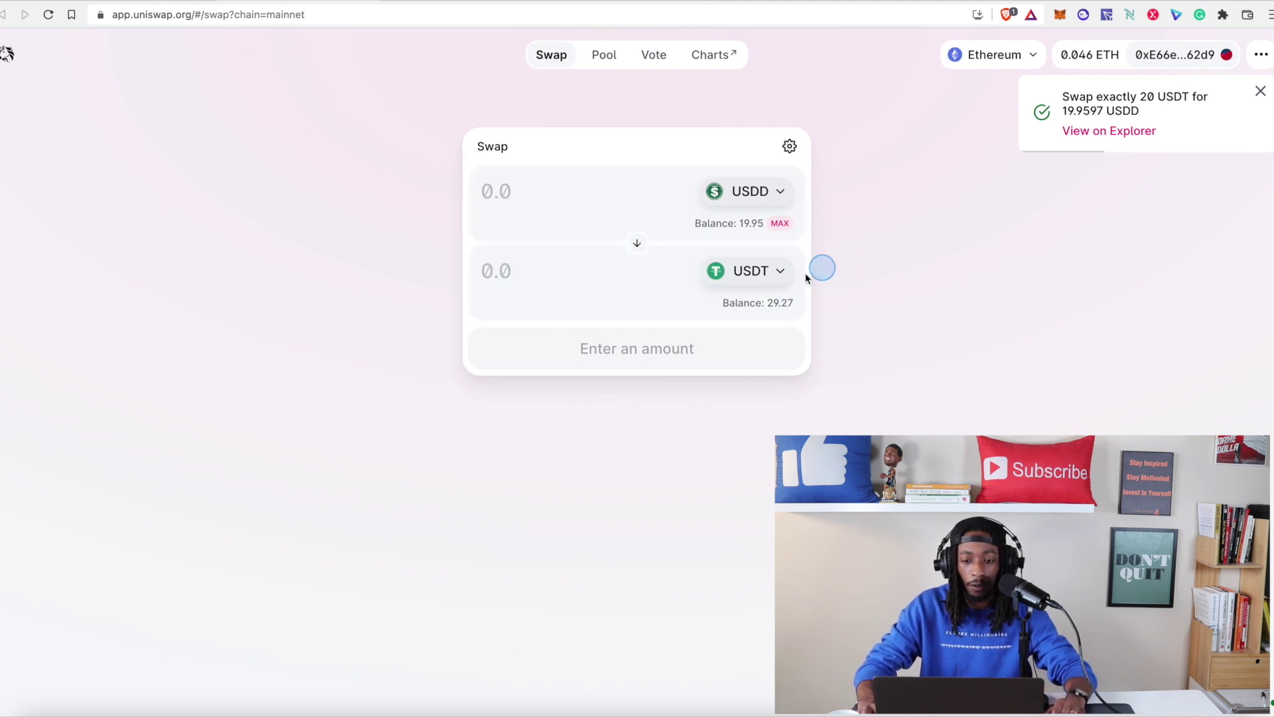
pyautogui.click(767, 271)
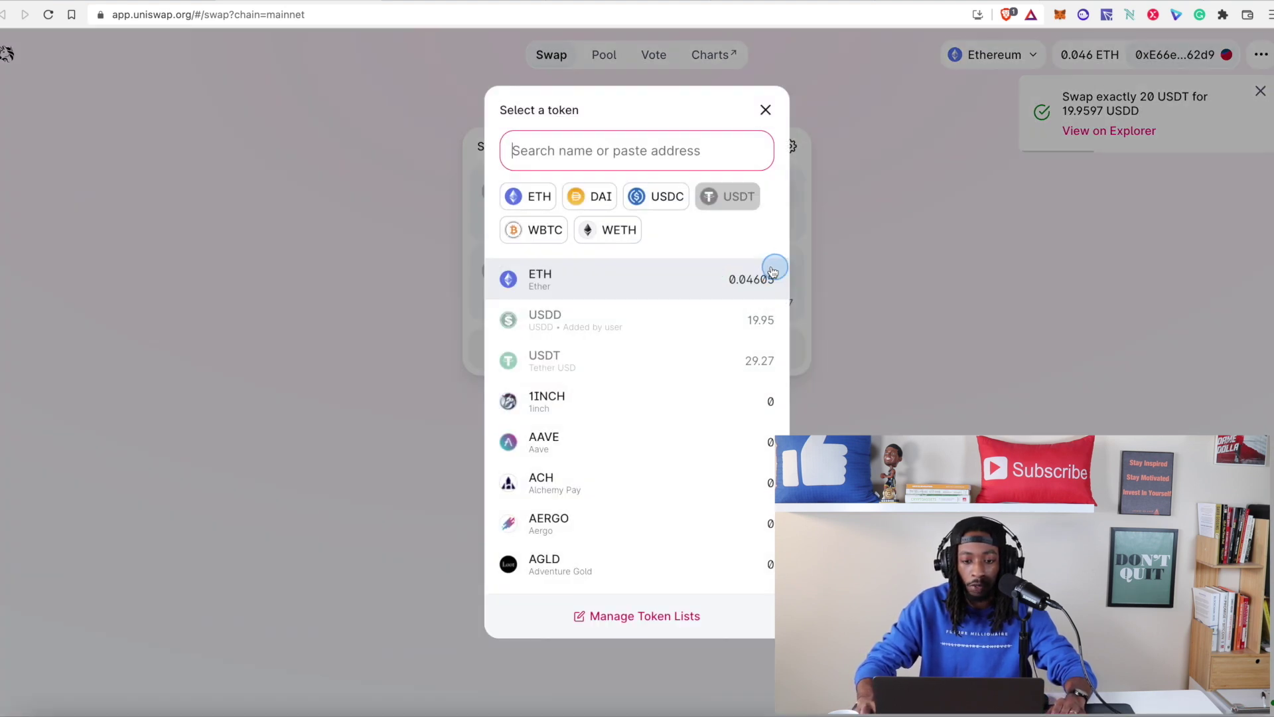
pyautogui.click(661, 196)
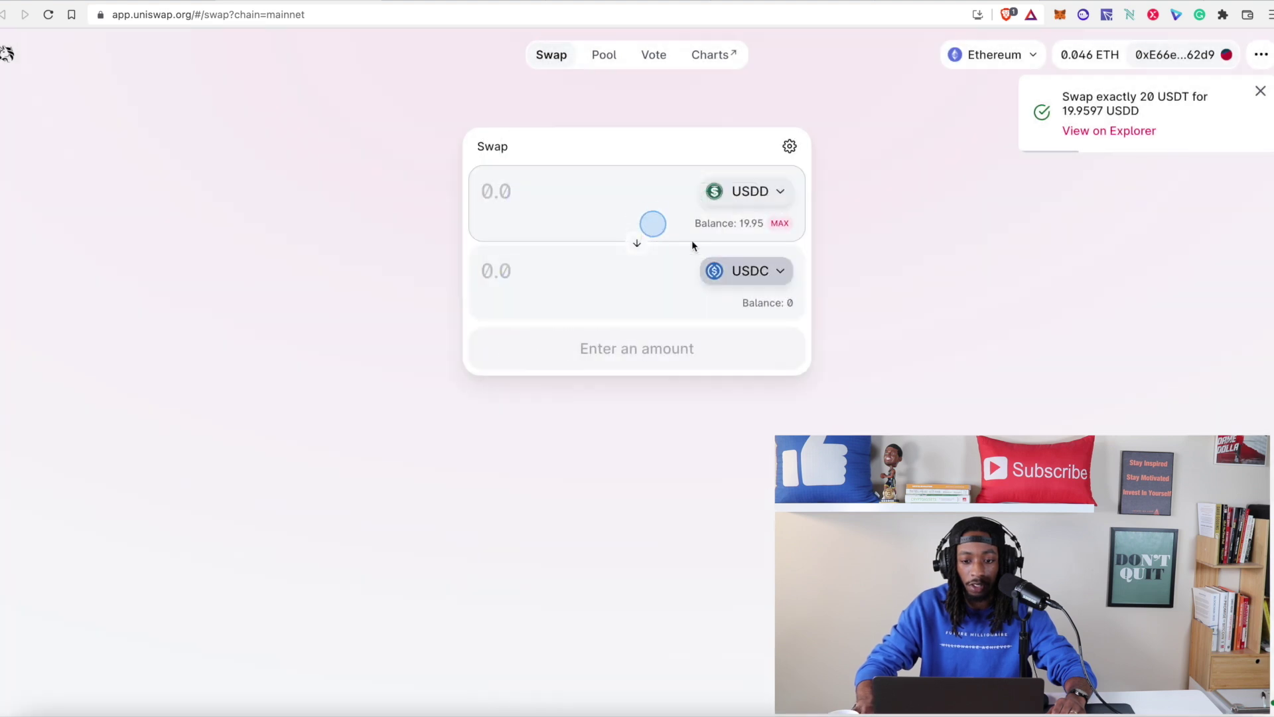
pyautogui.click(780, 223)
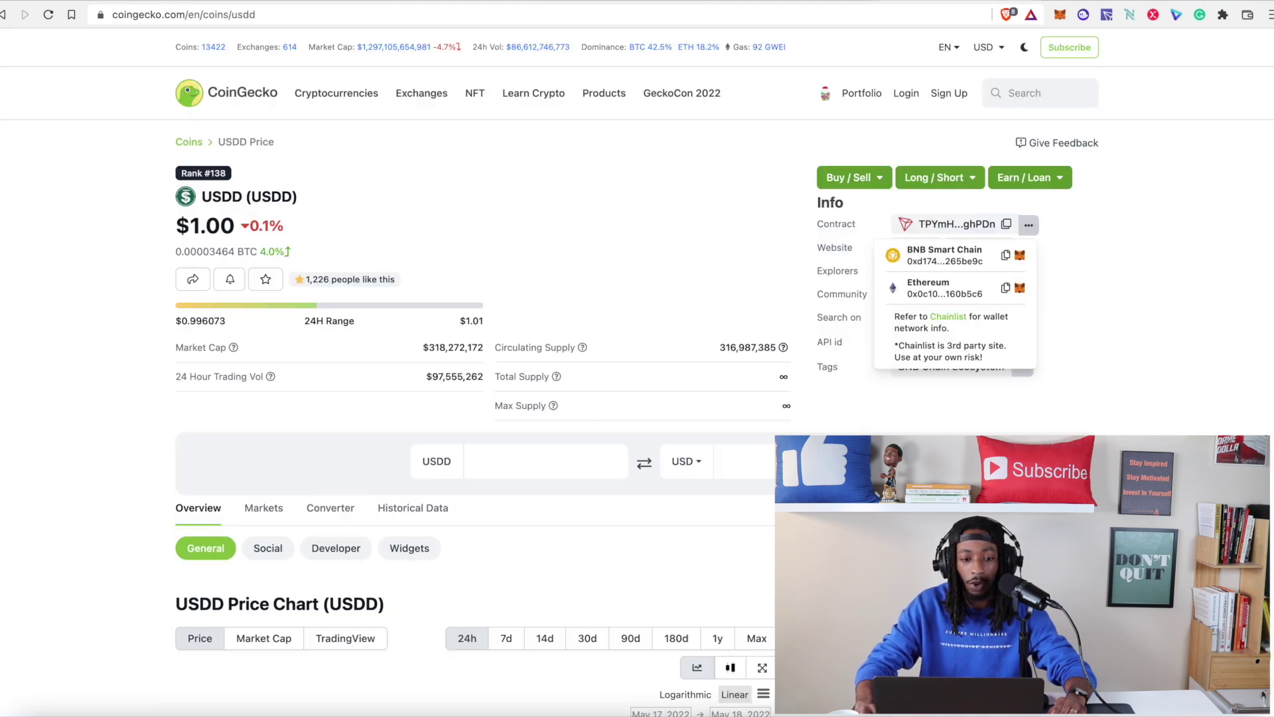
# Scroll the CoinGecko USDD page showing $1.00, then return to the Uniswap tab.
pyautogui.scroll(-1, 411, 226)
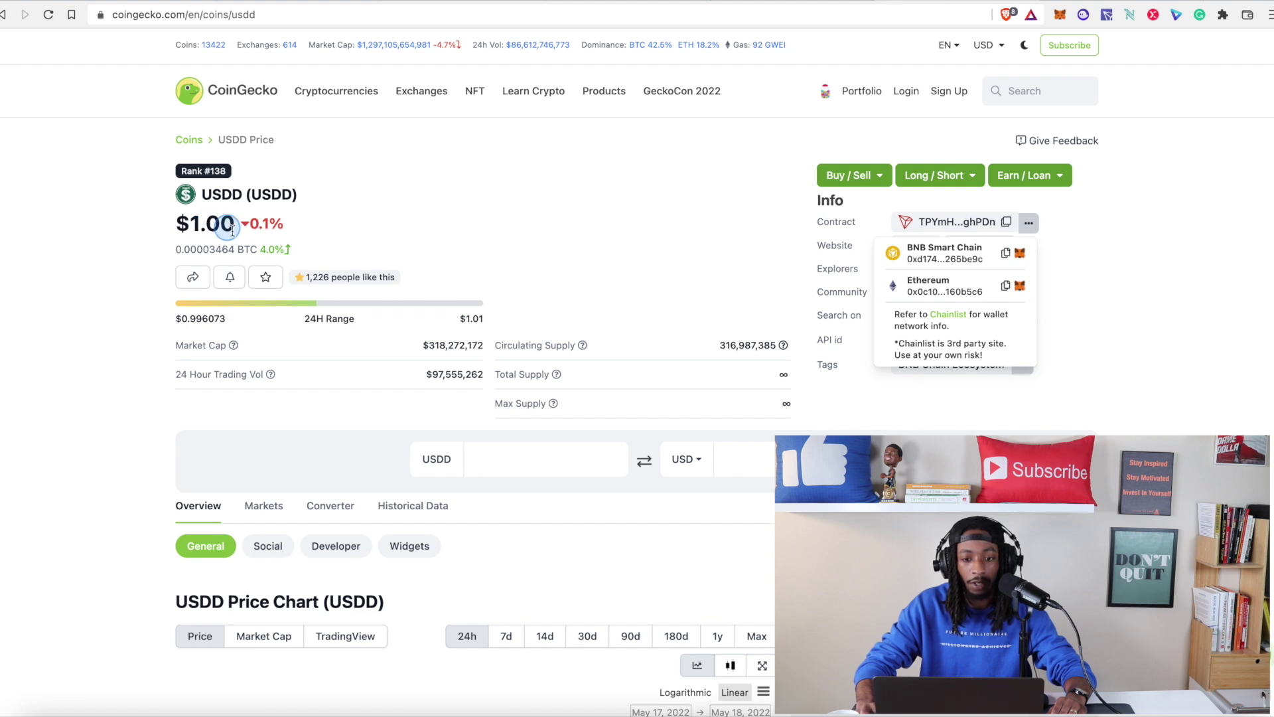
pyautogui.scroll(-1, 345, 159)
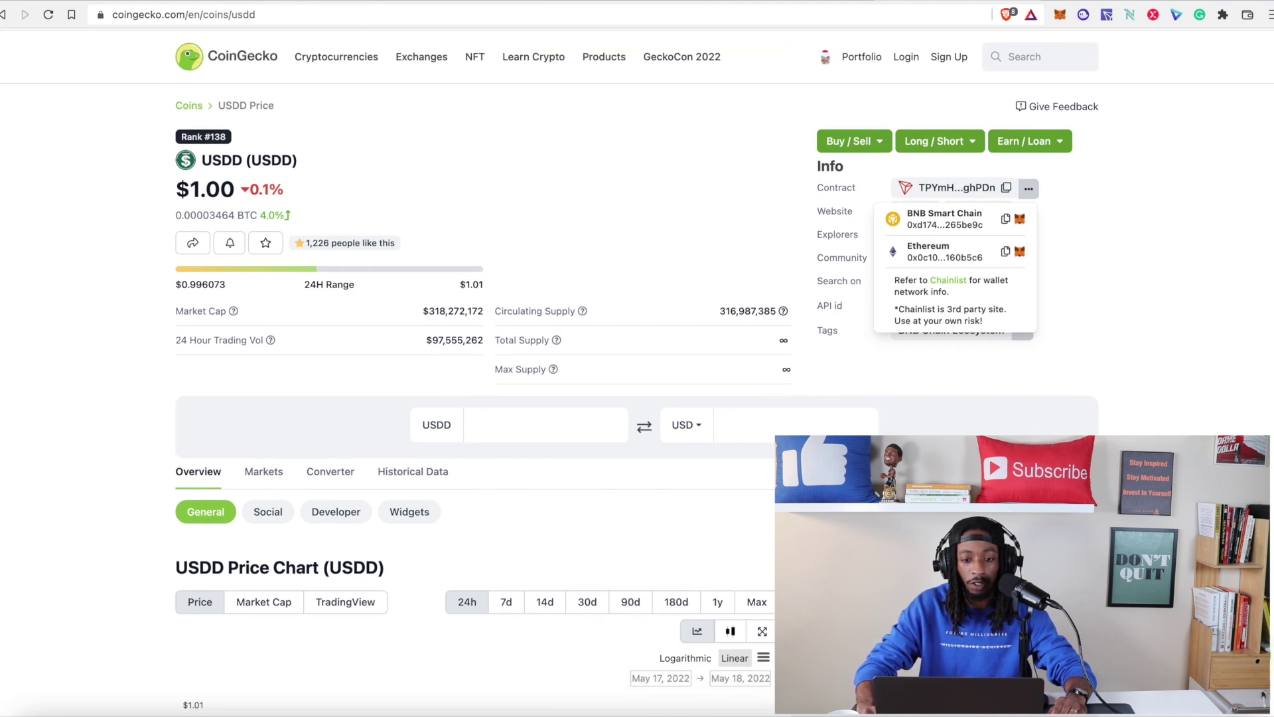
pyautogui.click(283, 6)
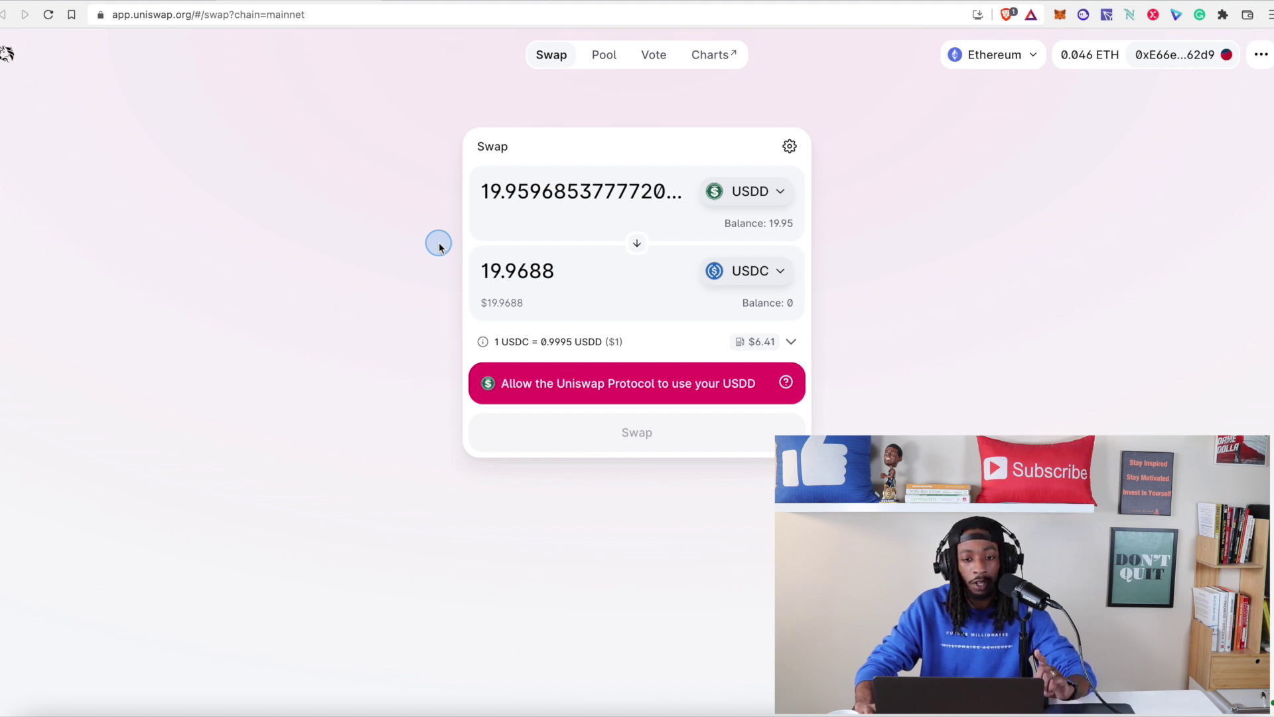
# On the curve.fi tab, connect the MetaMask wallet to Curve Finance.
pyautogui.click(504, 2)
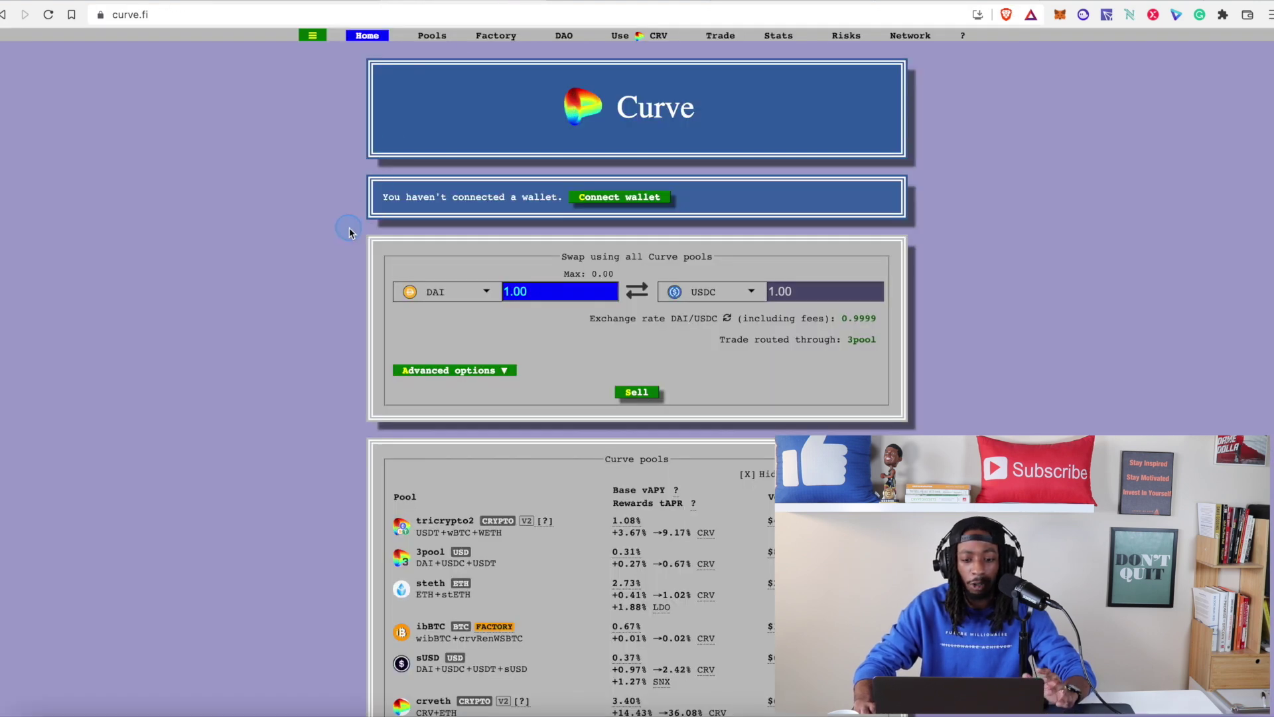
pyautogui.scroll(-1, 349, 231)
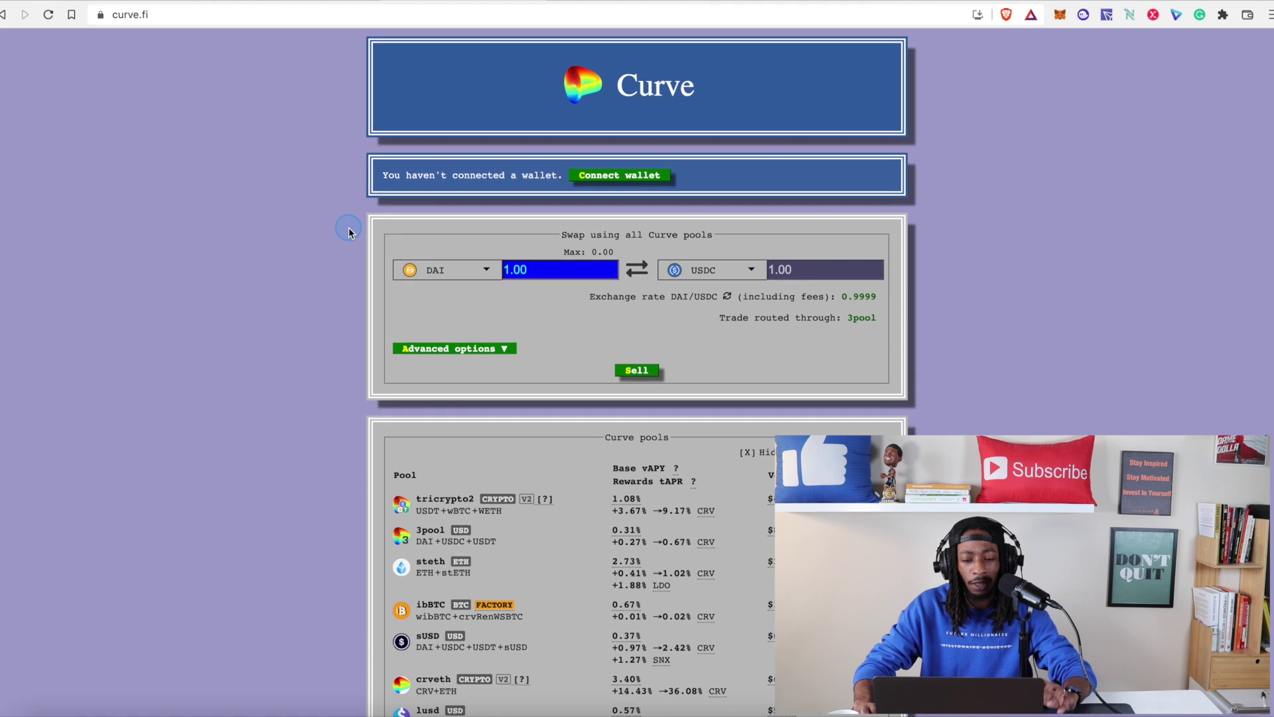
pyautogui.scroll(-3, 350, 229)
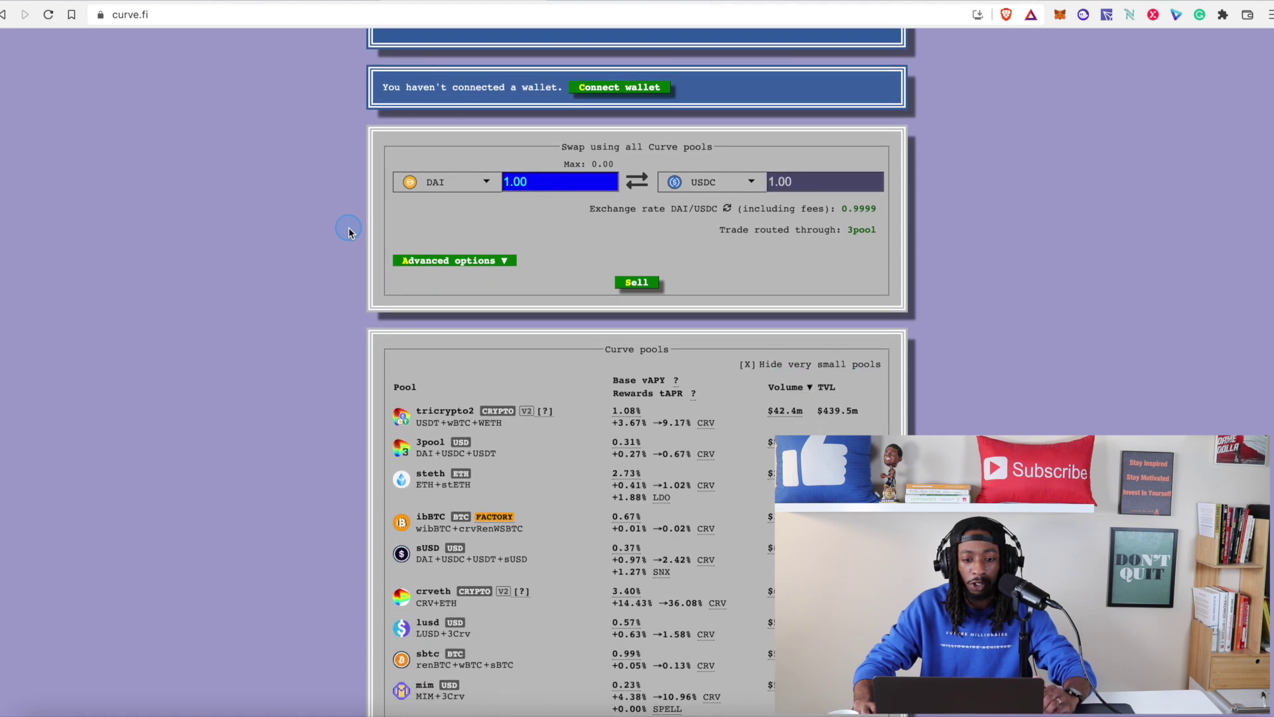
pyautogui.scroll(5, 349, 229)
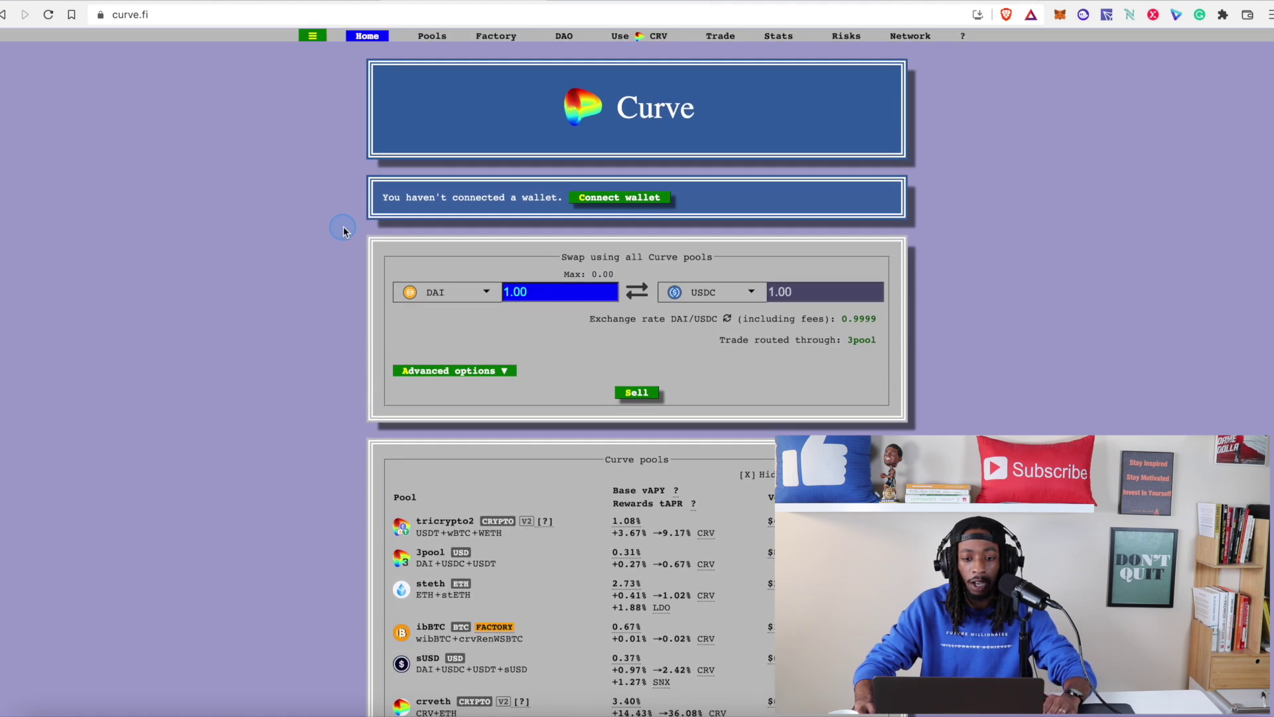
pyautogui.click(627, 199)
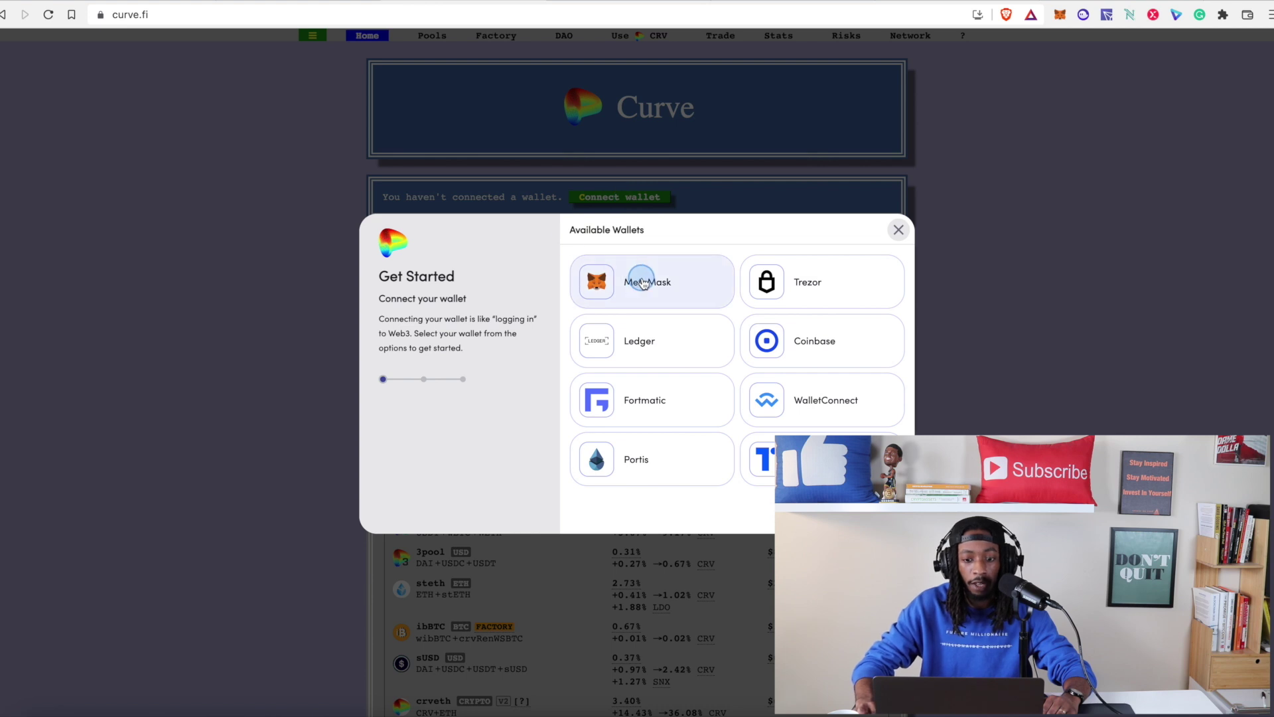
pyautogui.click(641, 280)
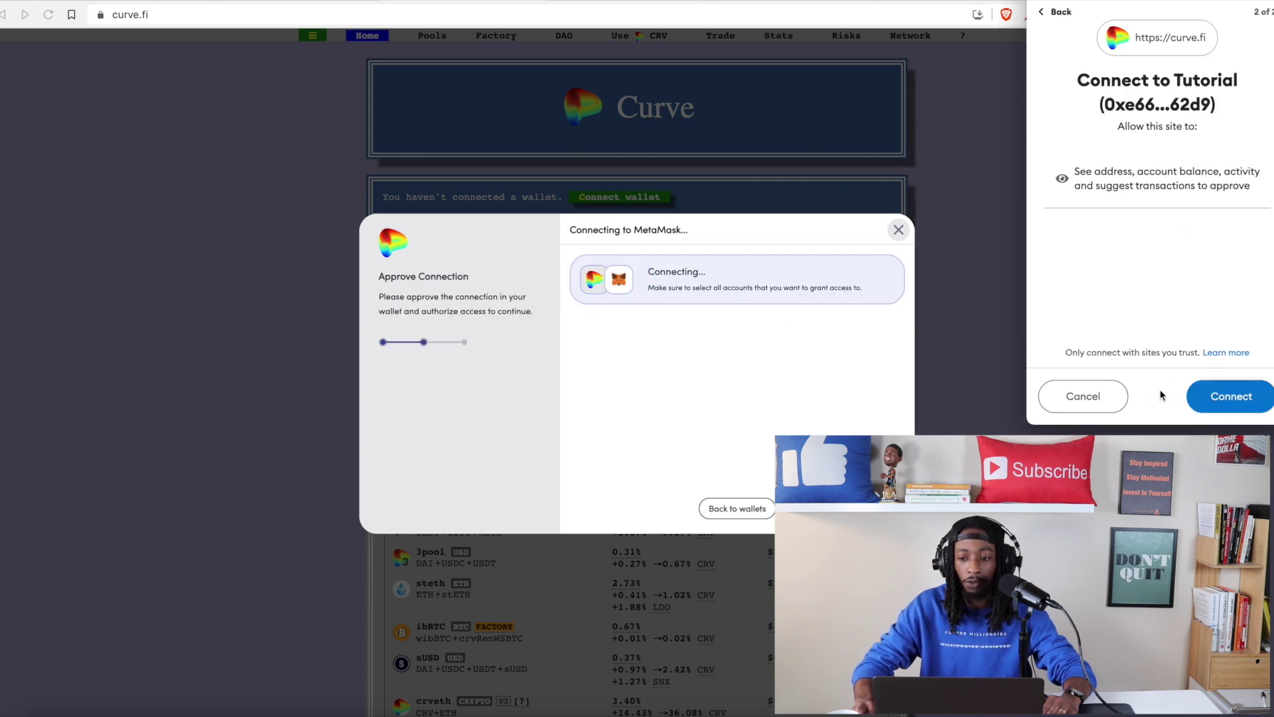
pyautogui.click(1240, 405)
pyautogui.click(851, 314)
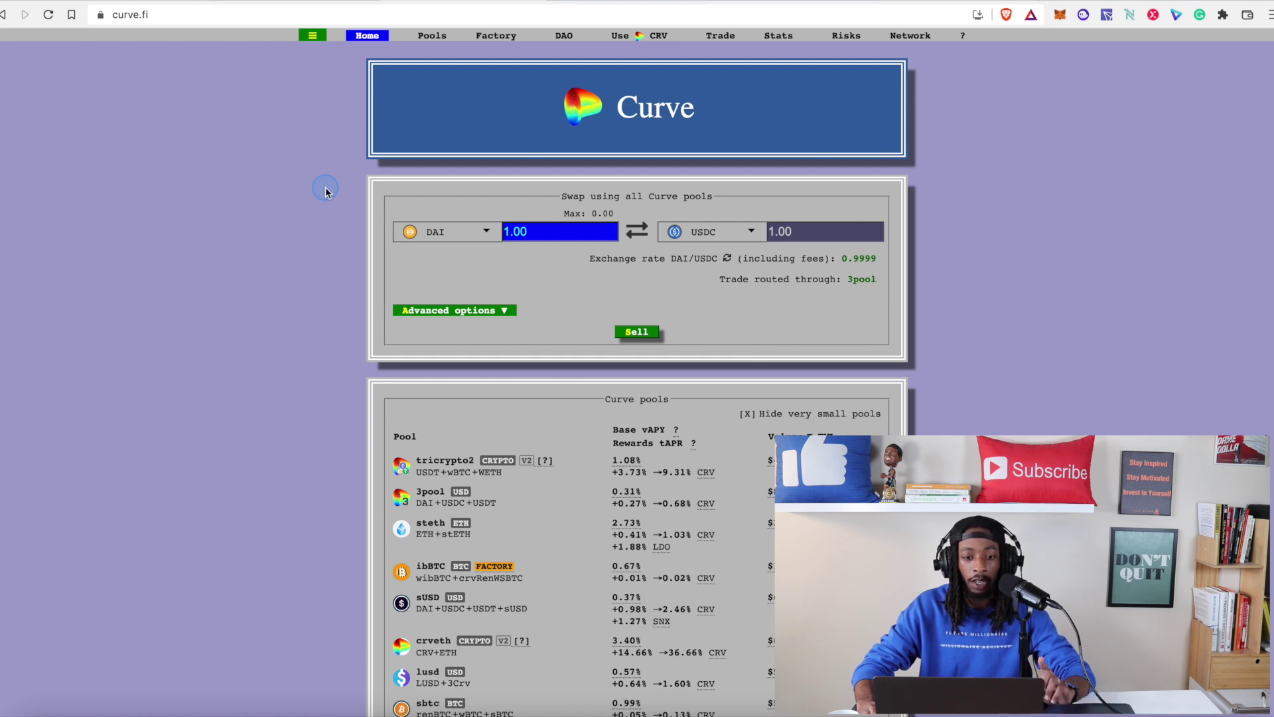
# Search Curve's pools for 'usdd' and open the USDD/3CRV pool.
pyautogui.click(429, 38)
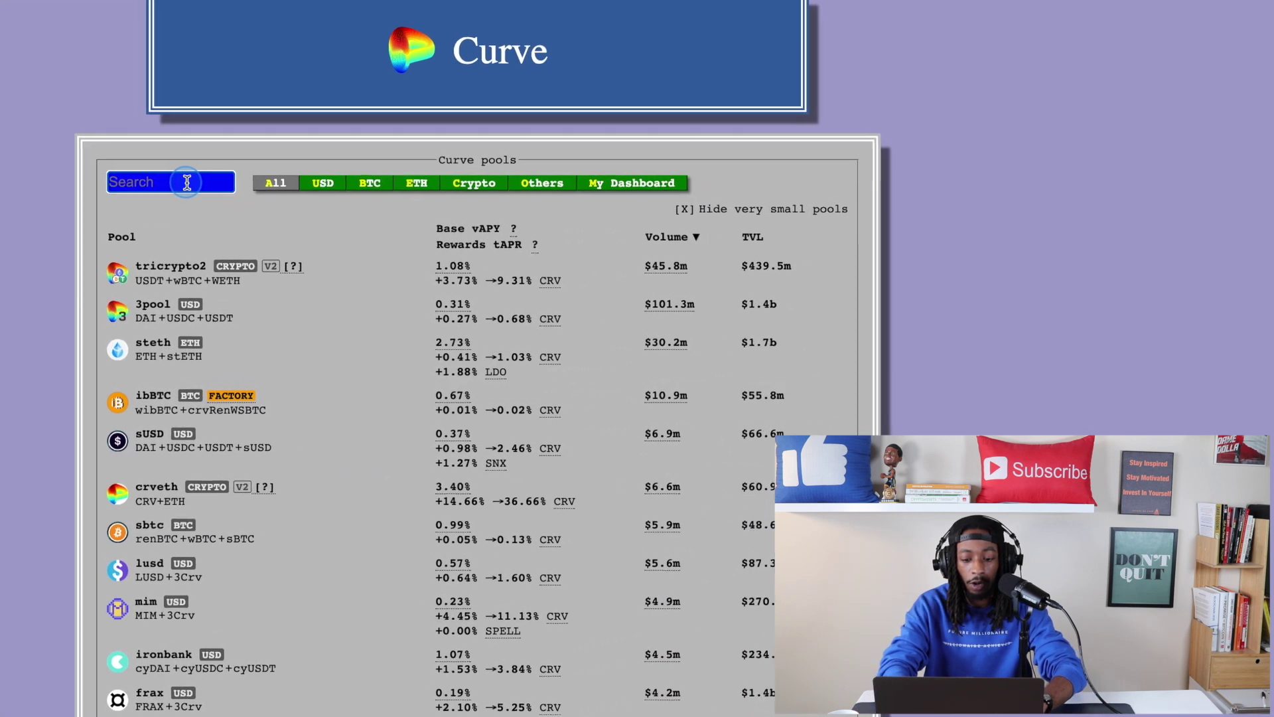
pyautogui.write('usdd')
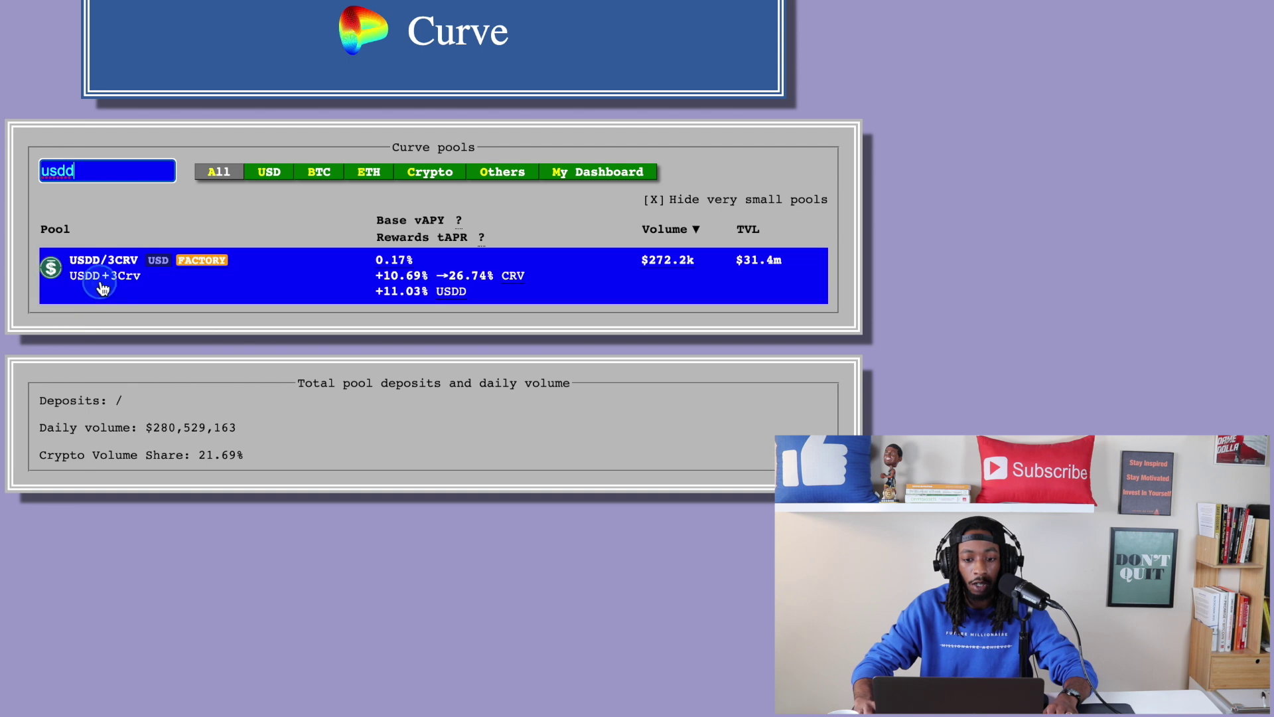
pyautogui.click(108, 261)
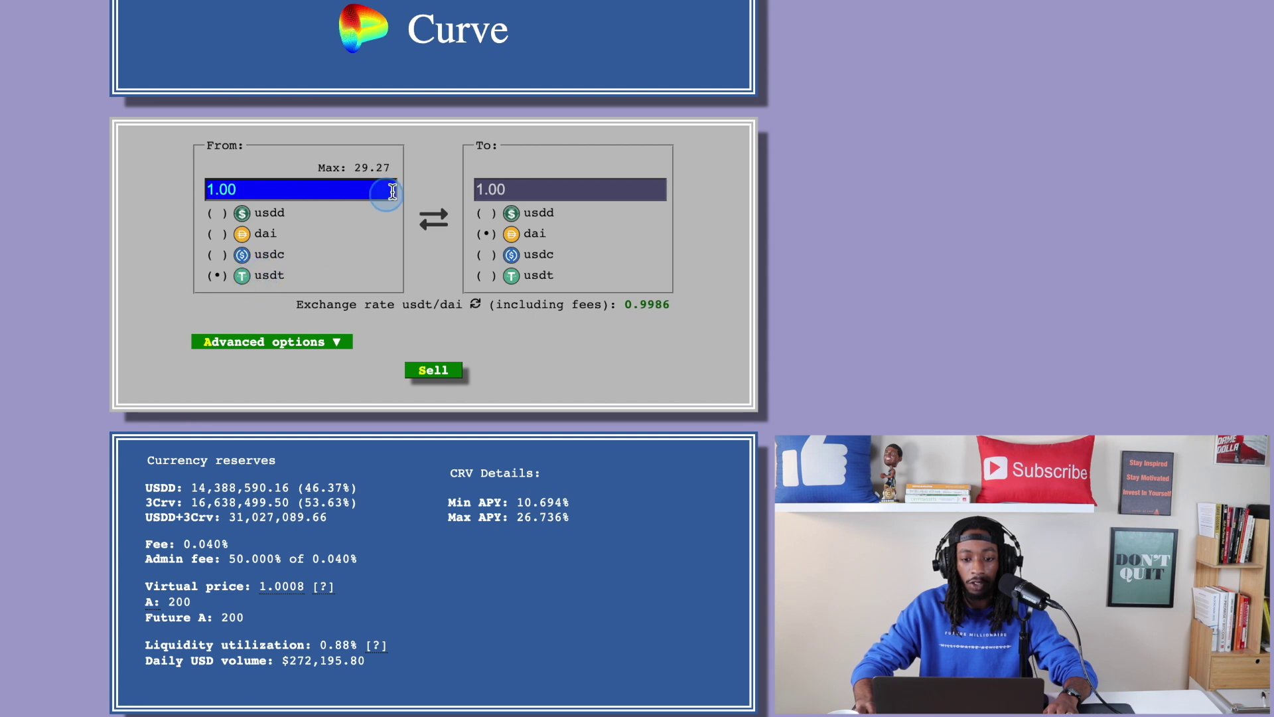
# Set up a Curve swap selling 20 USDT for USDD and press Sell.
pyautogui.click(329, 191)
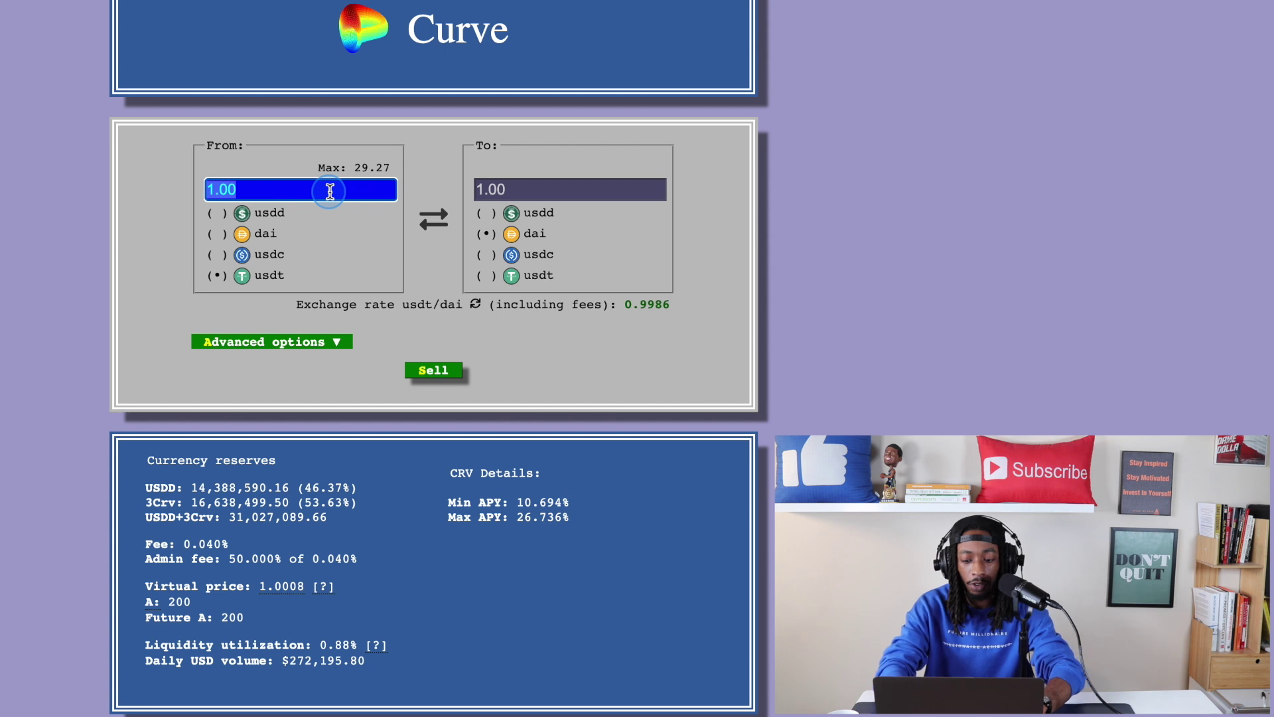
pyautogui.write('20')
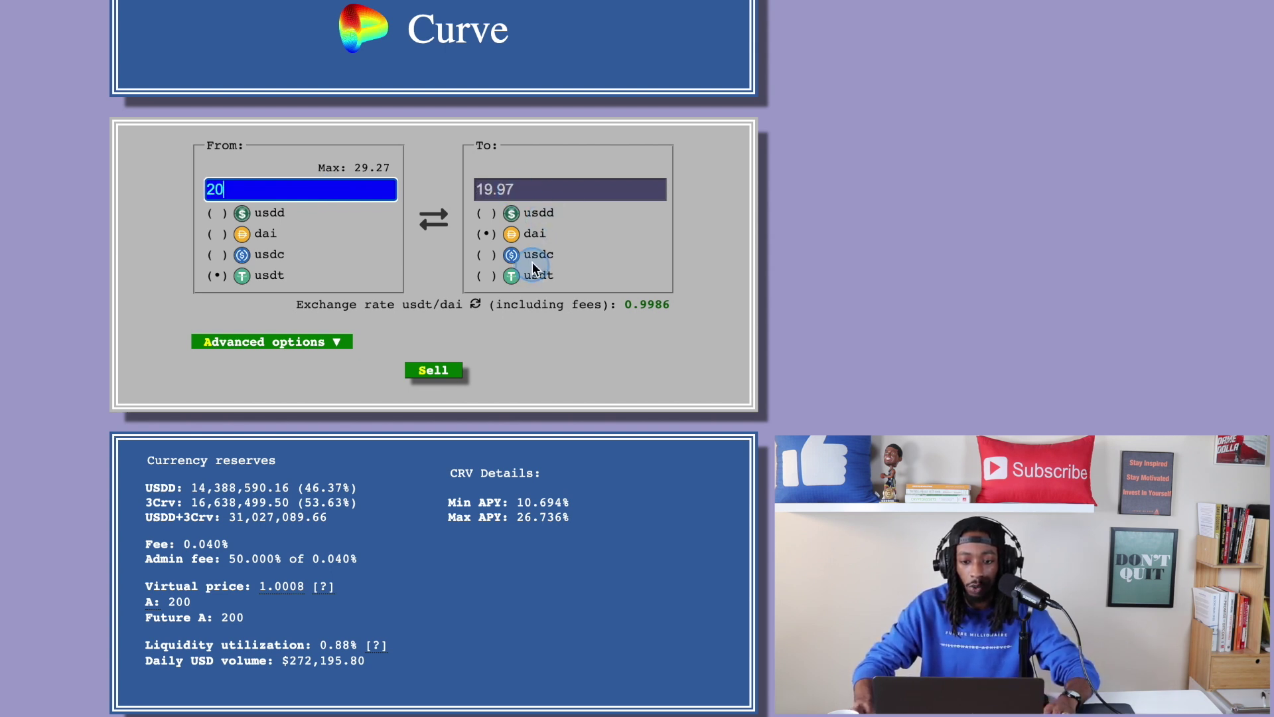
pyautogui.click(533, 219)
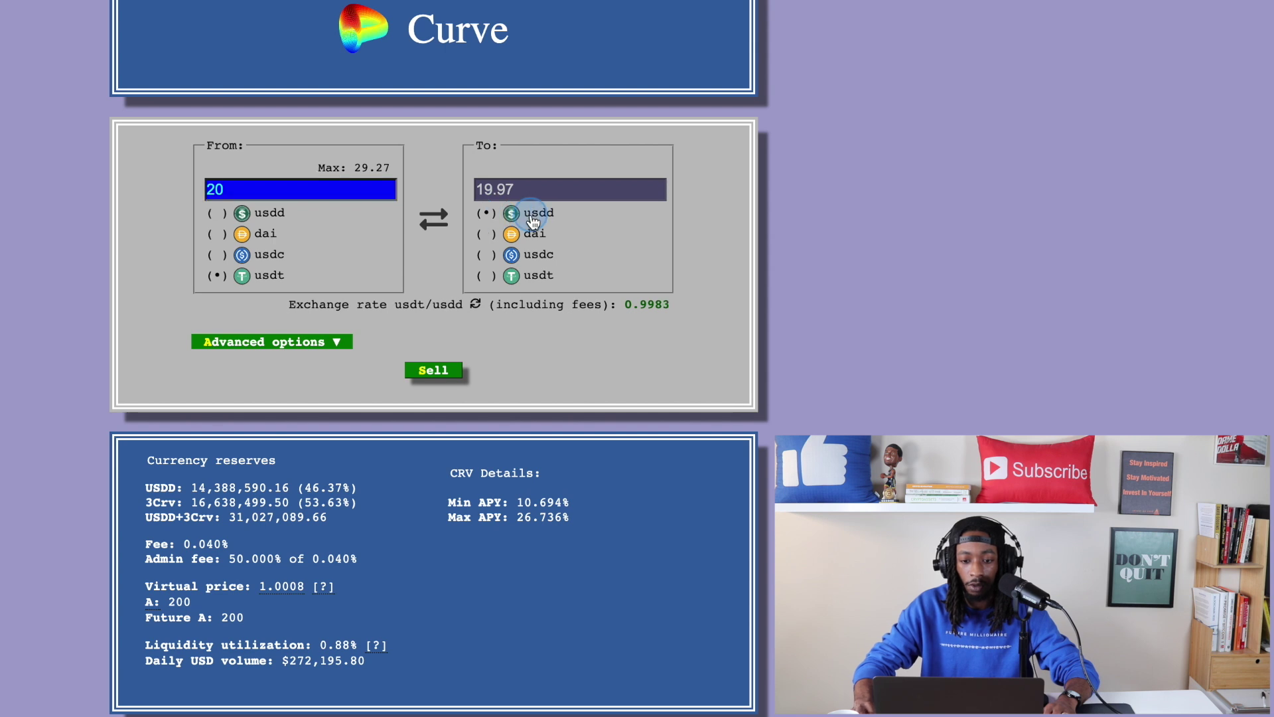
pyautogui.click(451, 376)
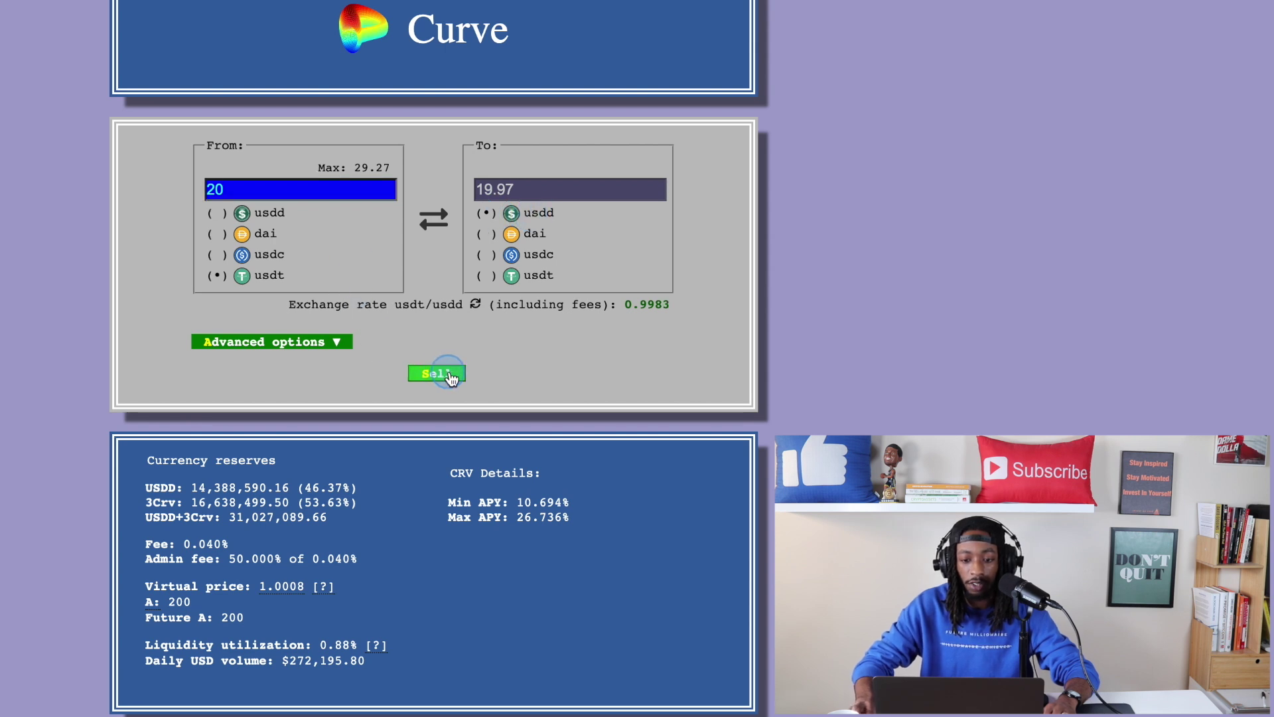
pyautogui.click(437, 376)
pyautogui.click(439, 375)
pyautogui.click(435, 377)
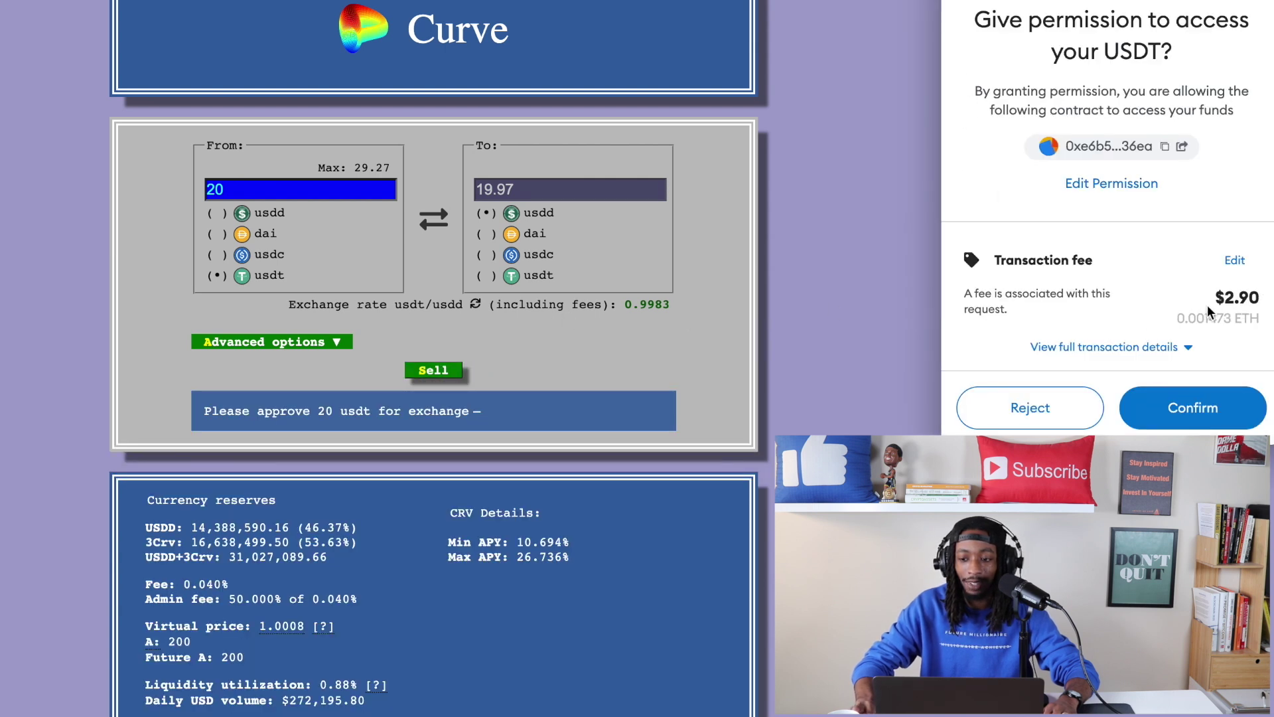
# Approve USDT spending and confirm the swap transaction in MetaMask.
pyautogui.click(1193, 403)
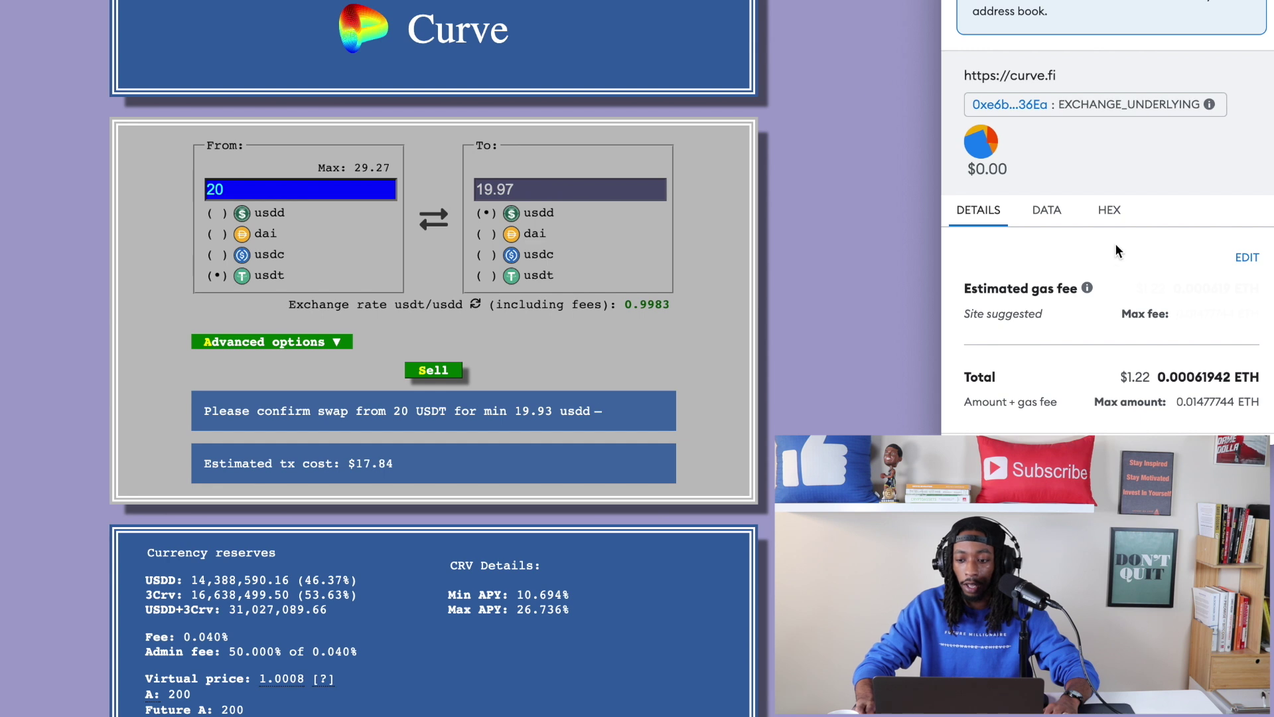
pyautogui.scroll(-1, 1110, 248)
pyautogui.scroll(-1, 904, 145)
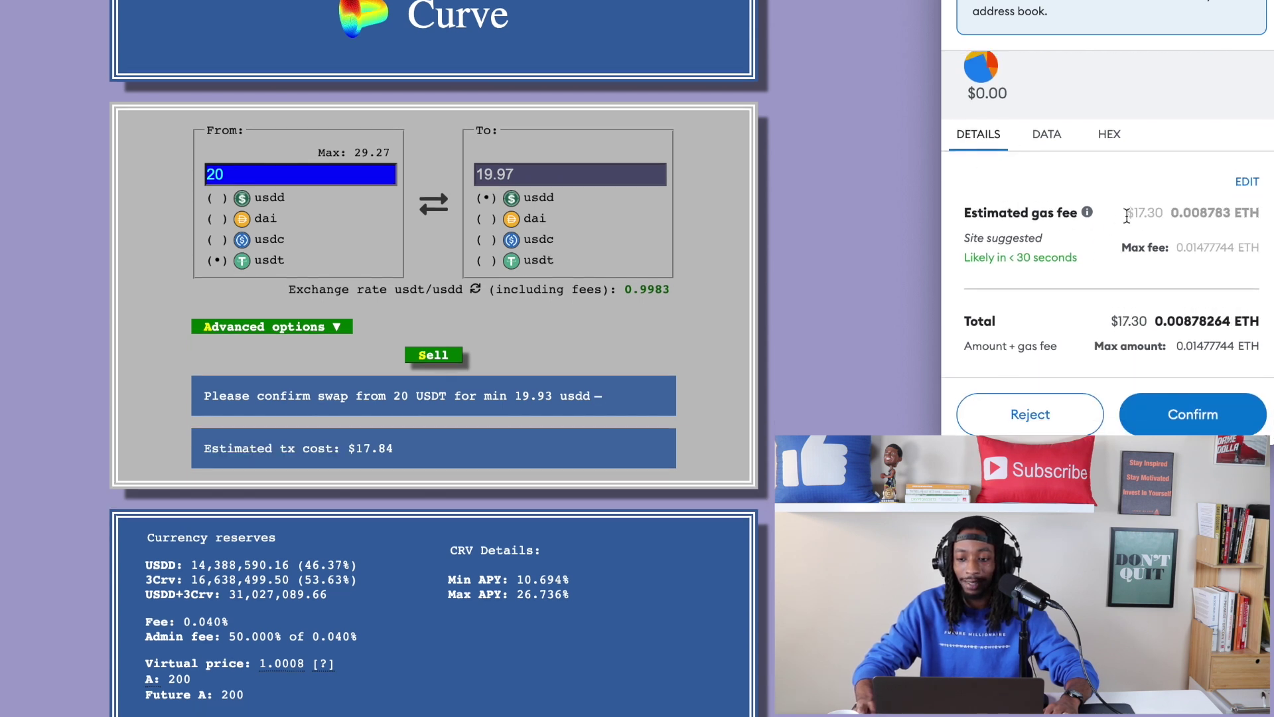
pyautogui.click(1187, 416)
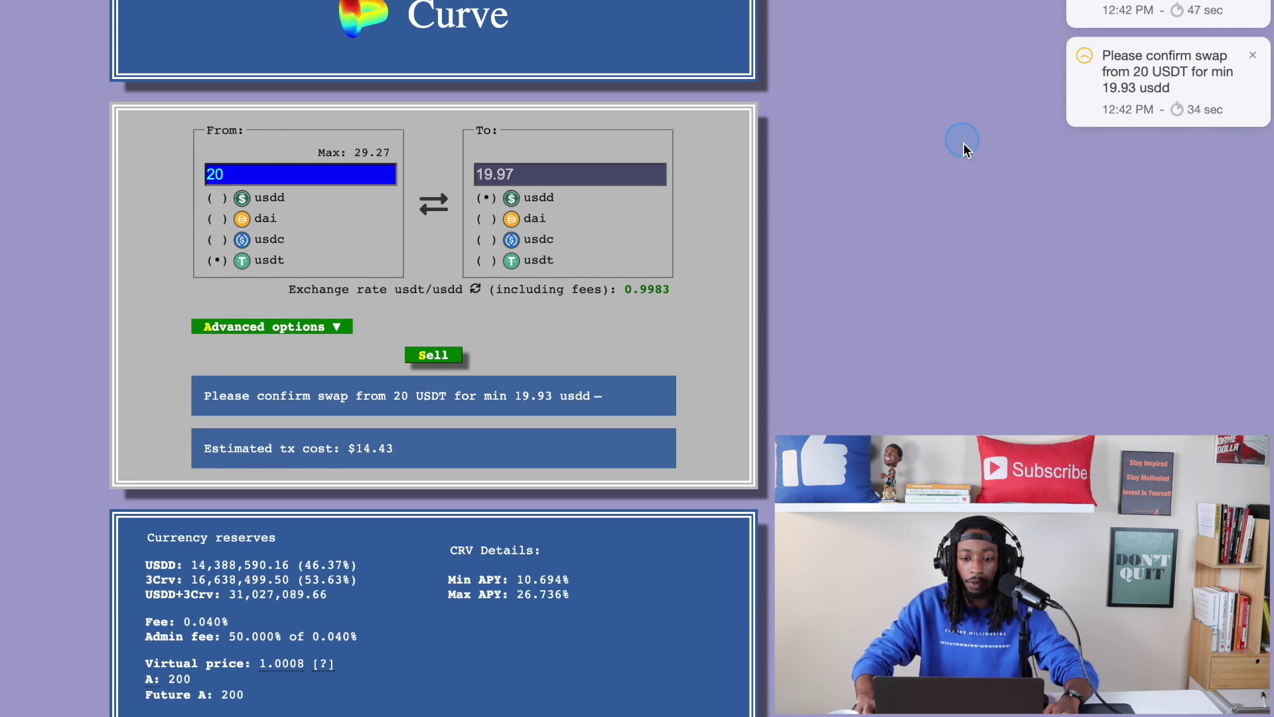
# Make USDD the sold token, revealing 39.93 USDD available, and select the 20 amount.
pyautogui.scroll(1, 888, 225)
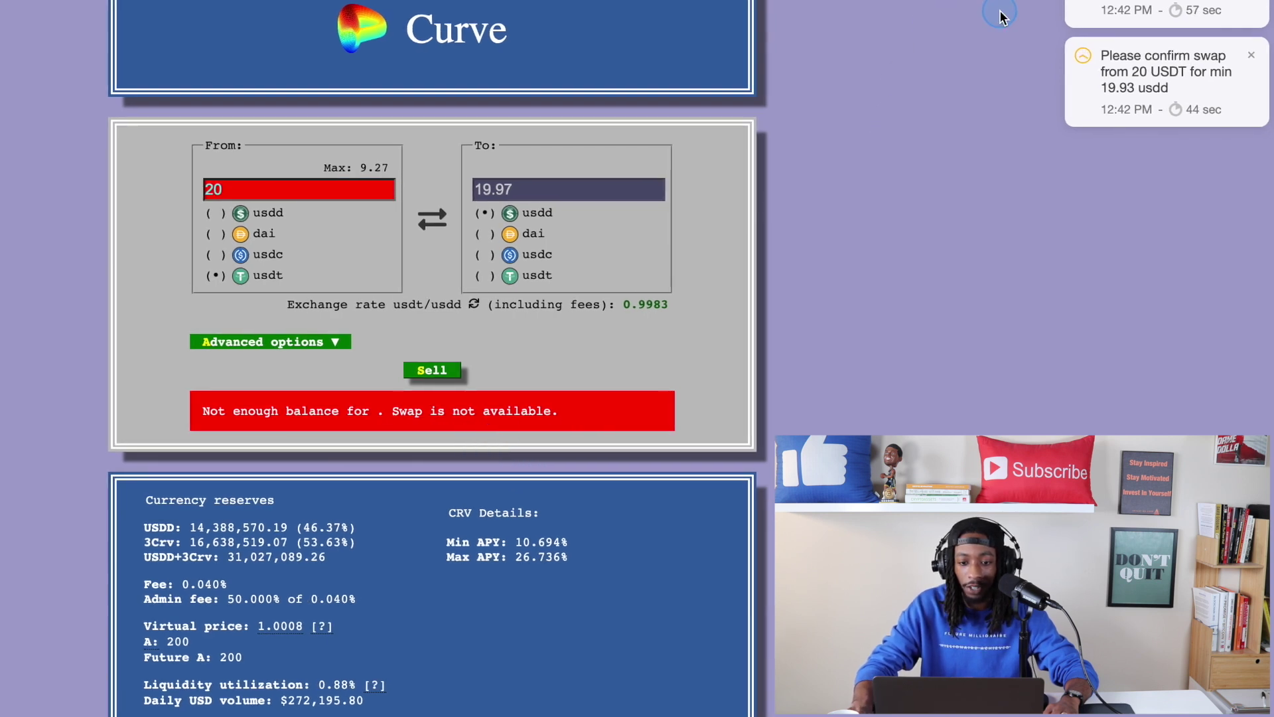
pyautogui.click(666, 338)
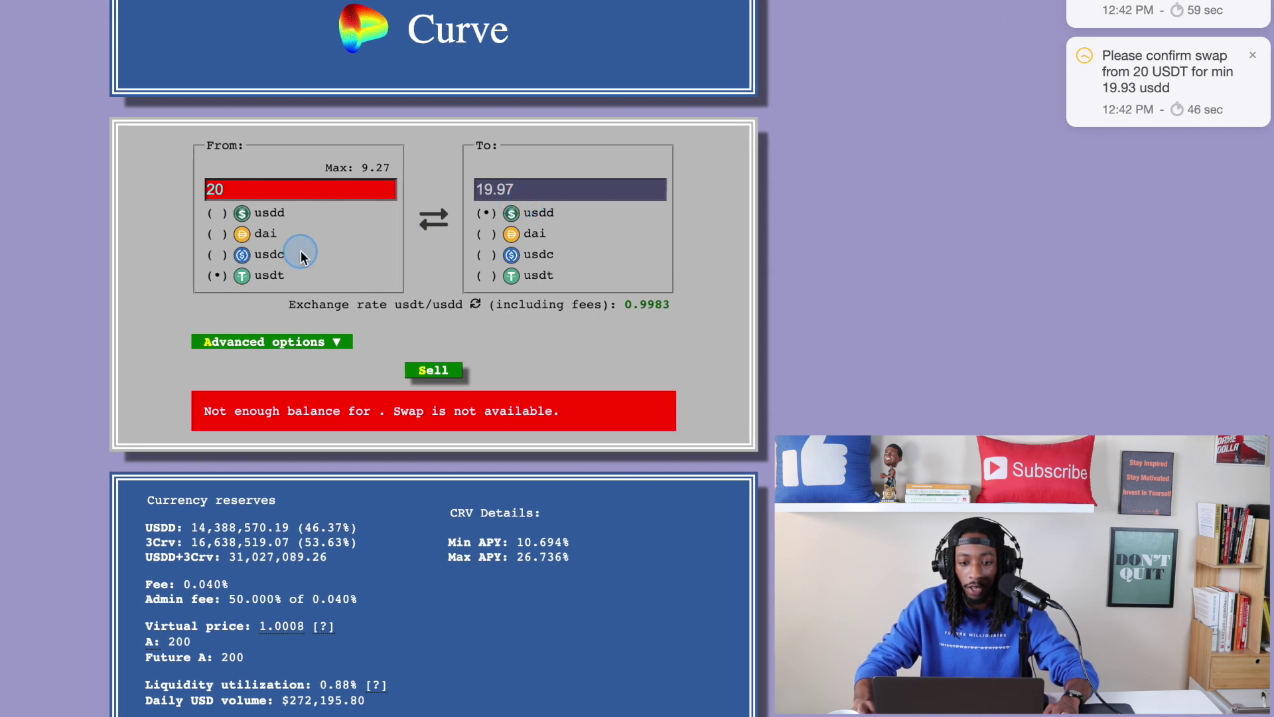
pyautogui.click(231, 270)
pyautogui.click(242, 213)
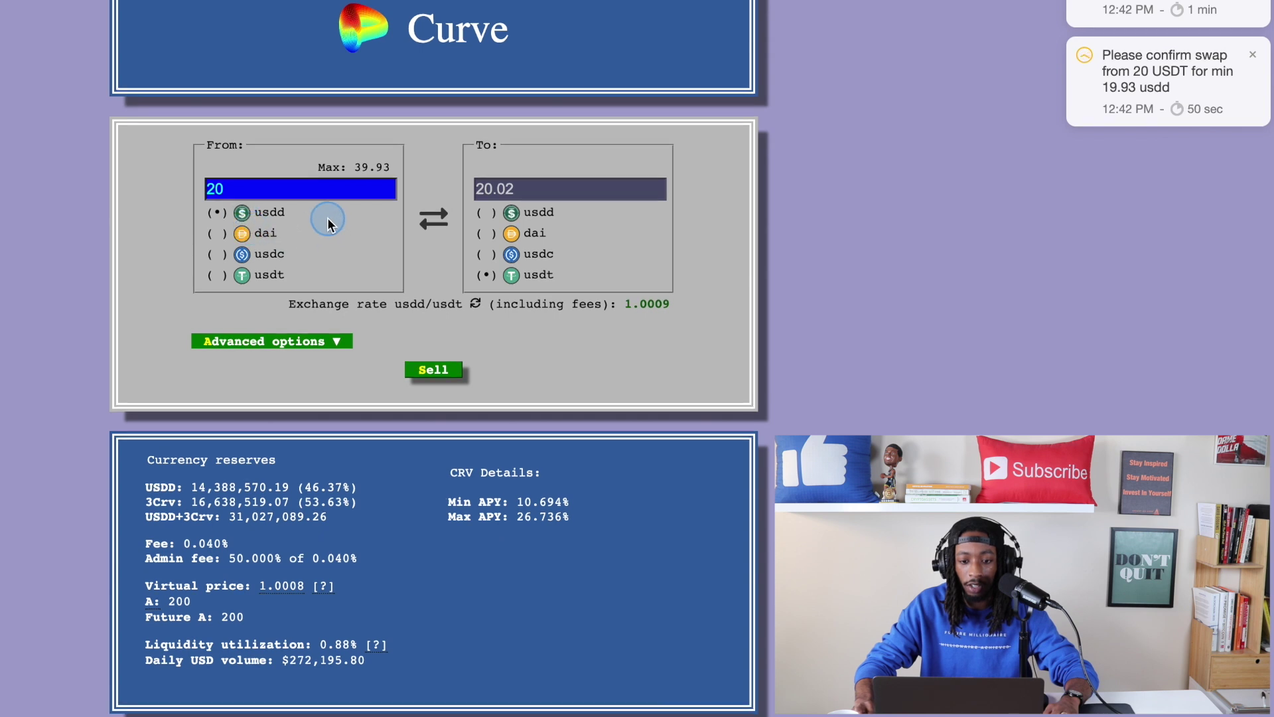
pyautogui.doubleClick(225, 189)
pyautogui.click(229, 189)
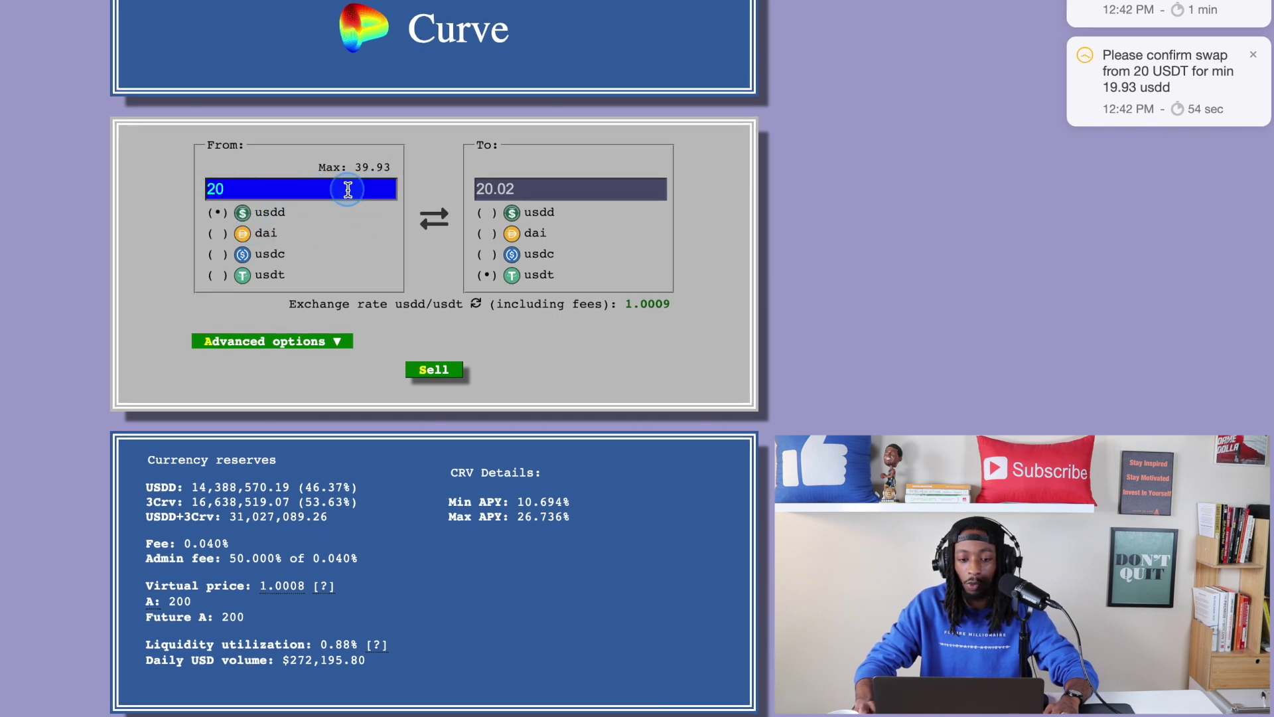